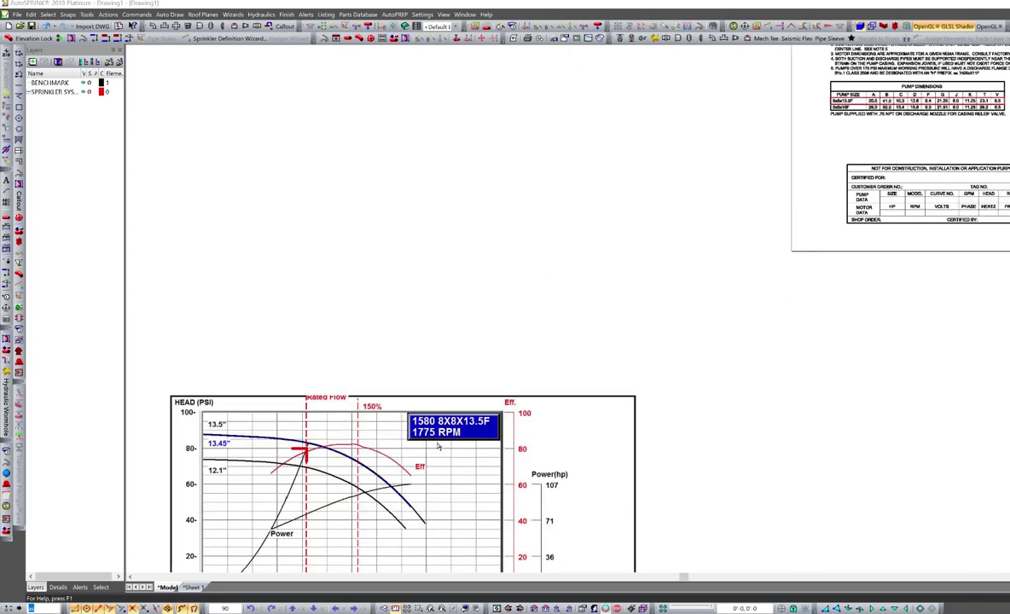
Step: Examine the pump performance curve and the dimension tables on the A-C Fire Pump data sheet
scroll(459, 421, "down", 4)
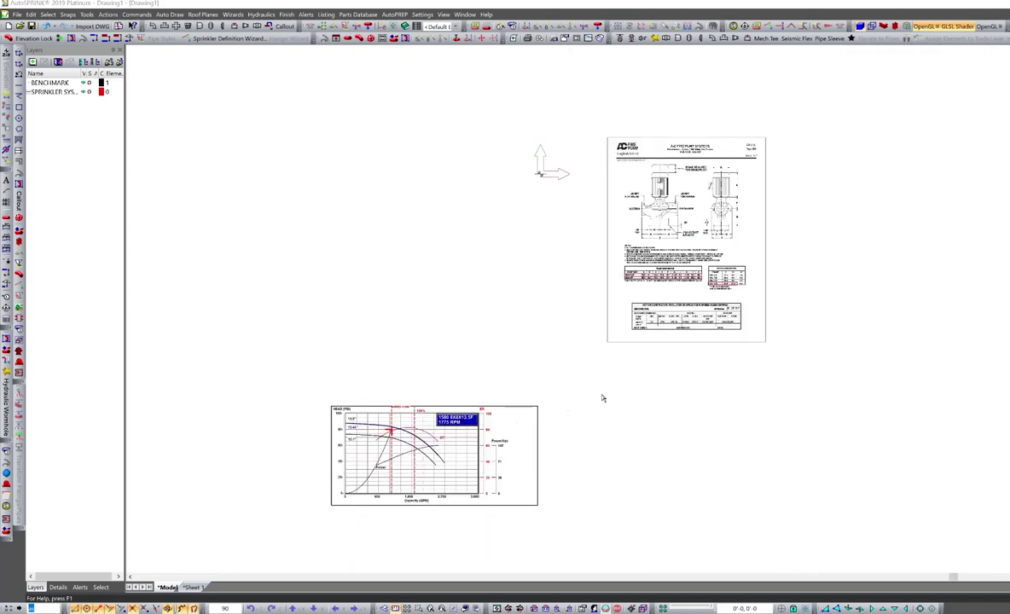
scroll(670, 229, "up", 4)
scroll(648, 247, "down", 3)
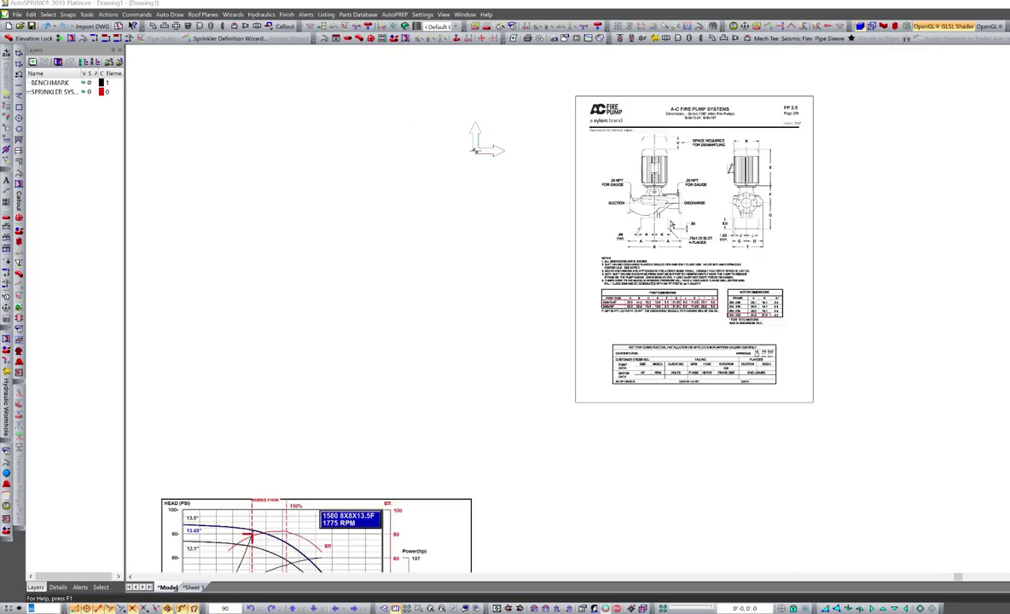
scroll(646, 306, "down", 1)
scroll(644, 303, "up", 4)
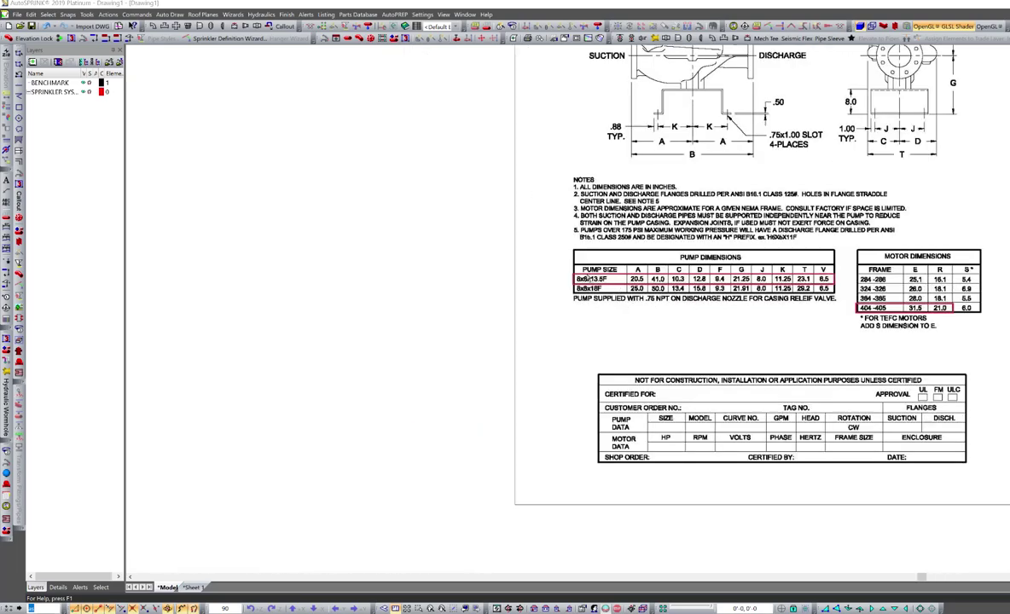
scroll(589, 279, "up", 4)
scroll(545, 286, "down", 6)
scroll(556, 215, "up", 1)
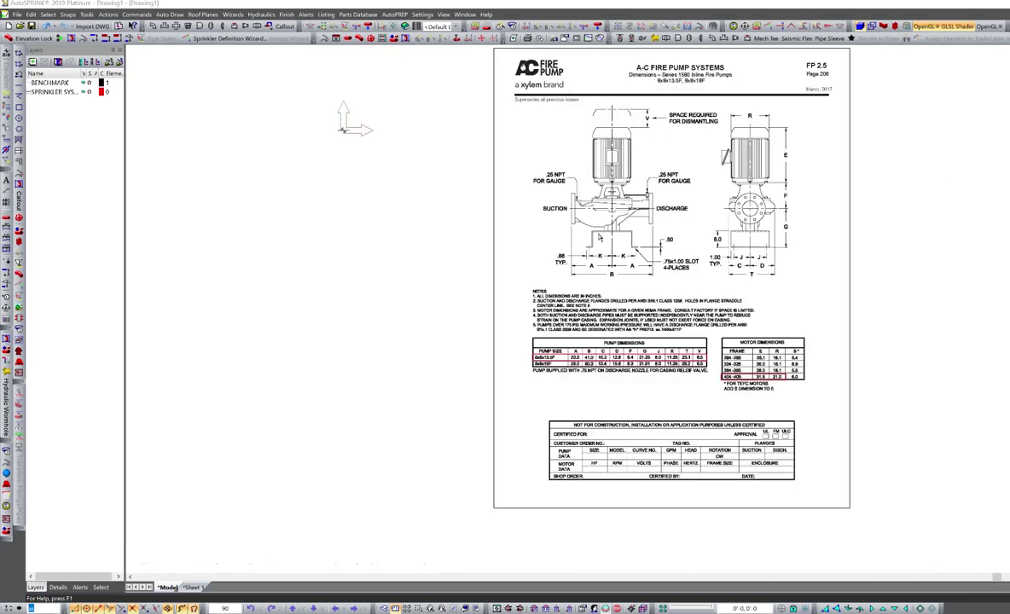
scroll(742, 263, "down", 3)
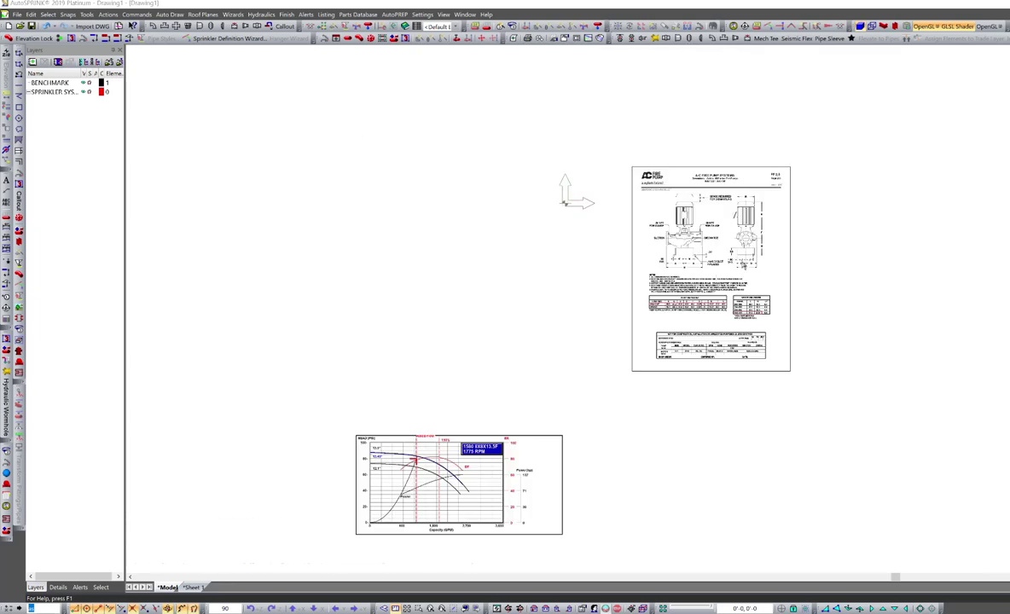
scroll(406, 477, "up", 1)
scroll(438, 432, "down", 1)
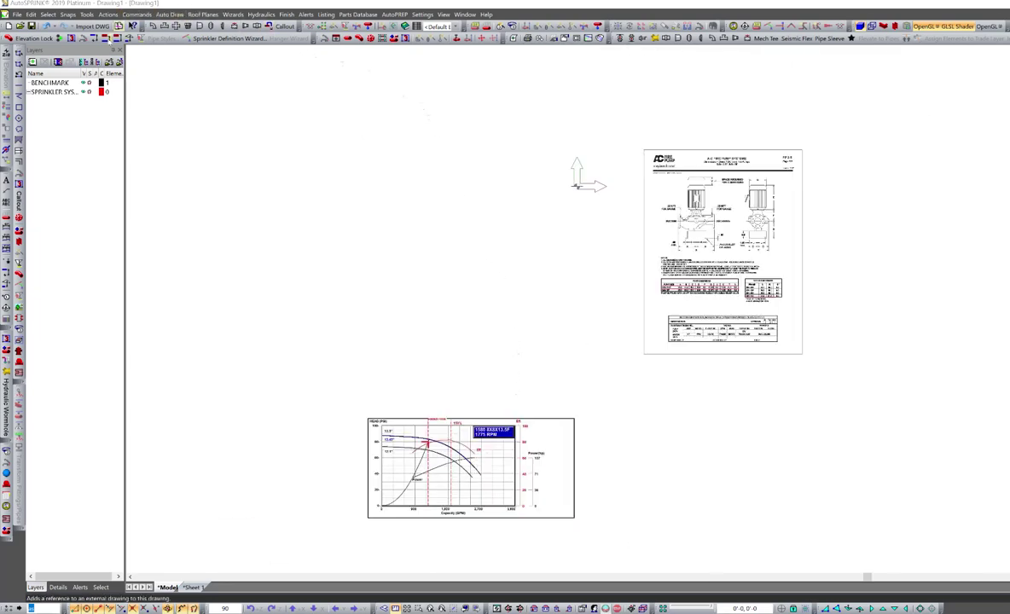
Step: Place a generic fire pump between the pump curve and the data sheet, and set its size to 8 x 8
left_click(87, 15)
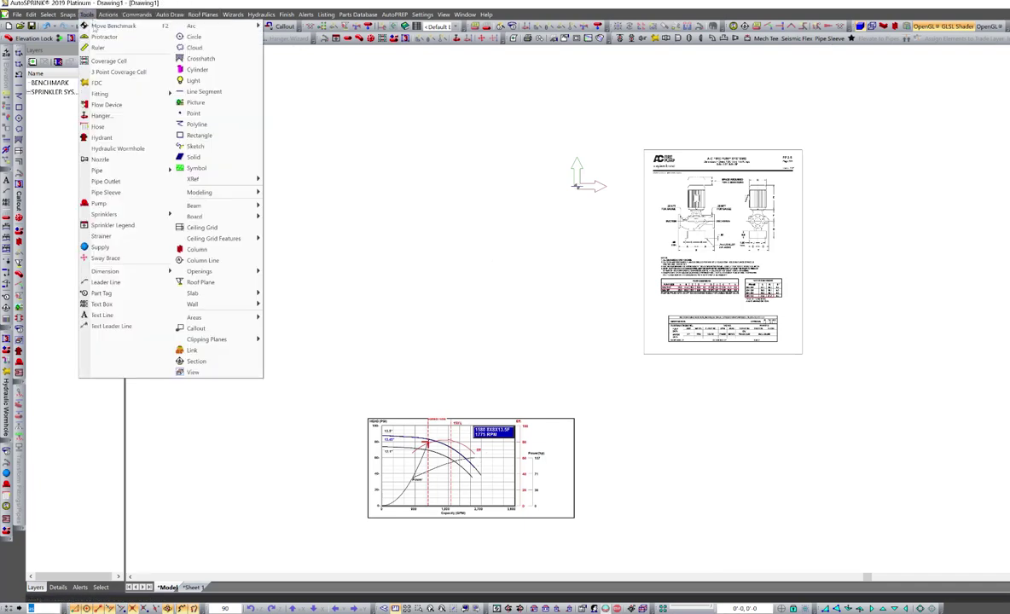
left_click(99, 203)
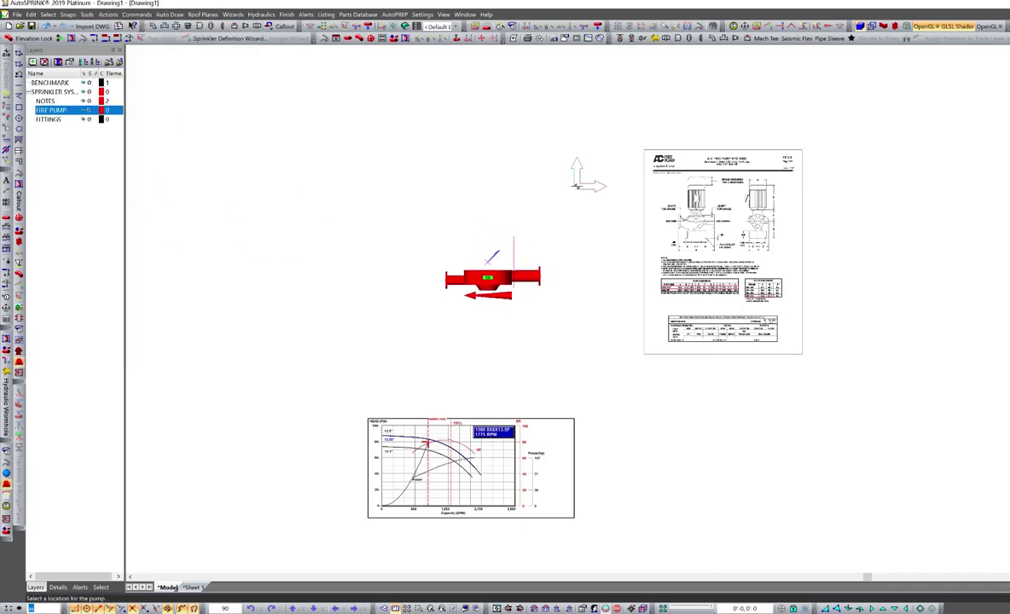
scroll(500, 296, "up", 2)
left_click(495, 284)
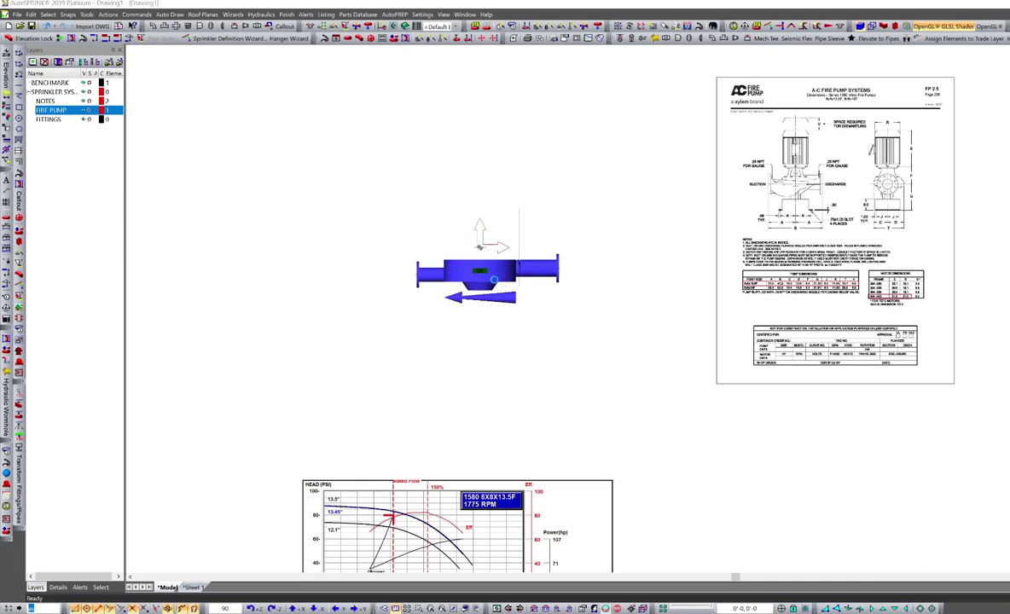
left_click(731, 133)
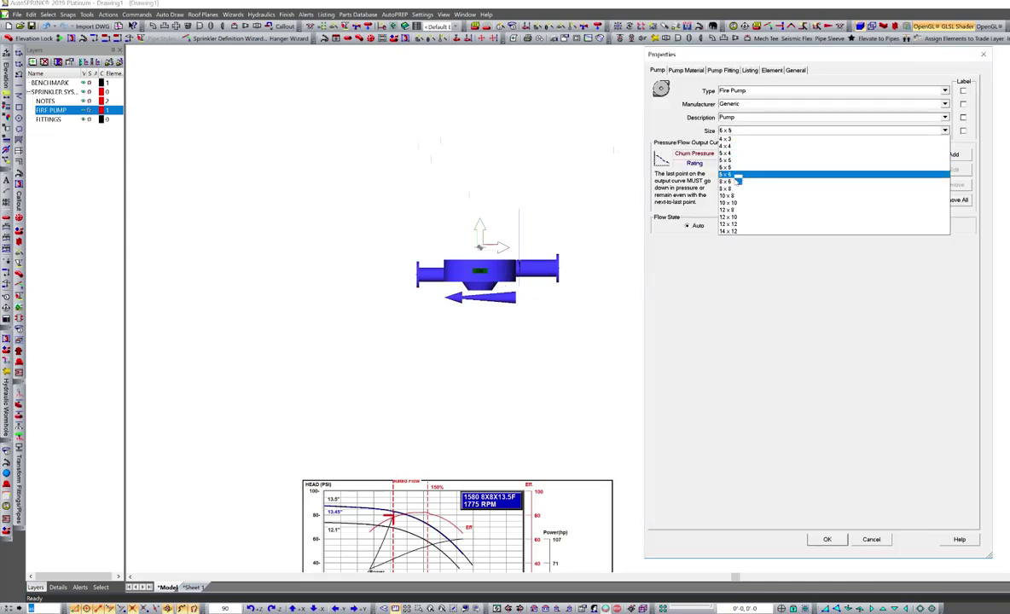
left_click(912, 188)
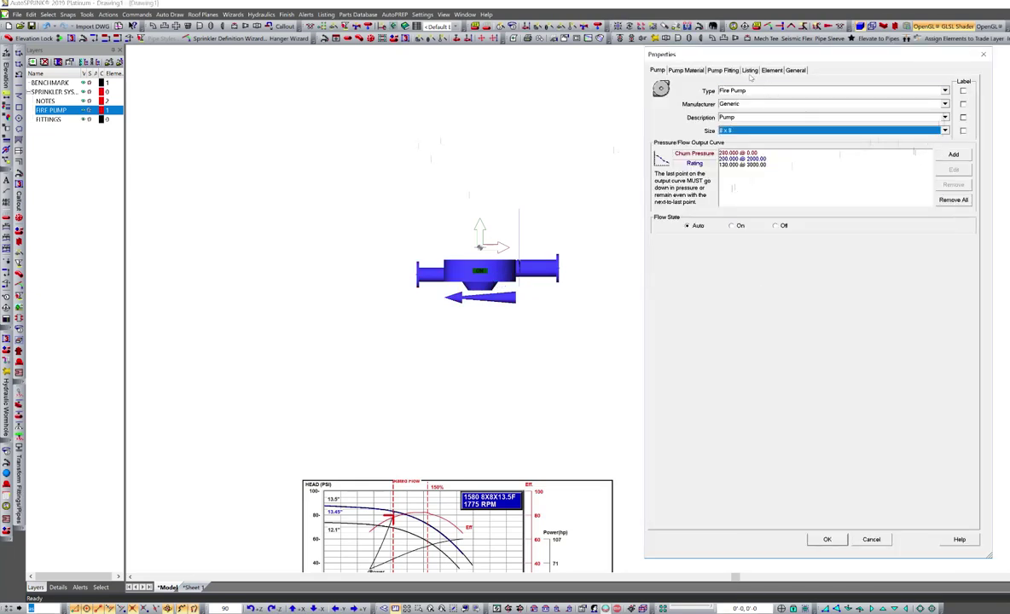
Step: Set the pump's Run 1 outlet take out, connect point to face and centerline distance to 10.25, with lateral and vertical offsets of 0
left_click(723, 70)
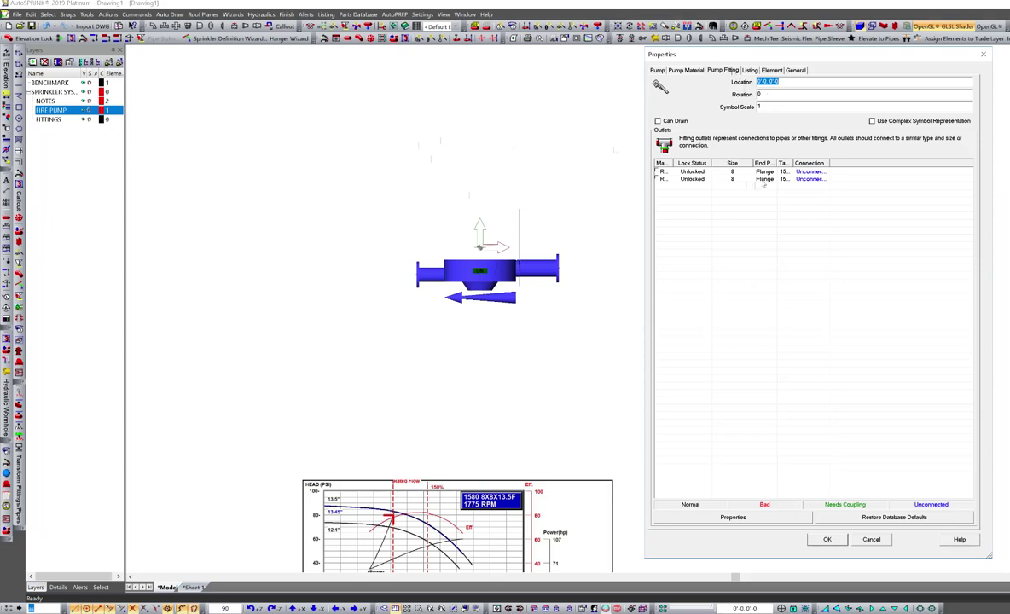
double_click(716, 172)
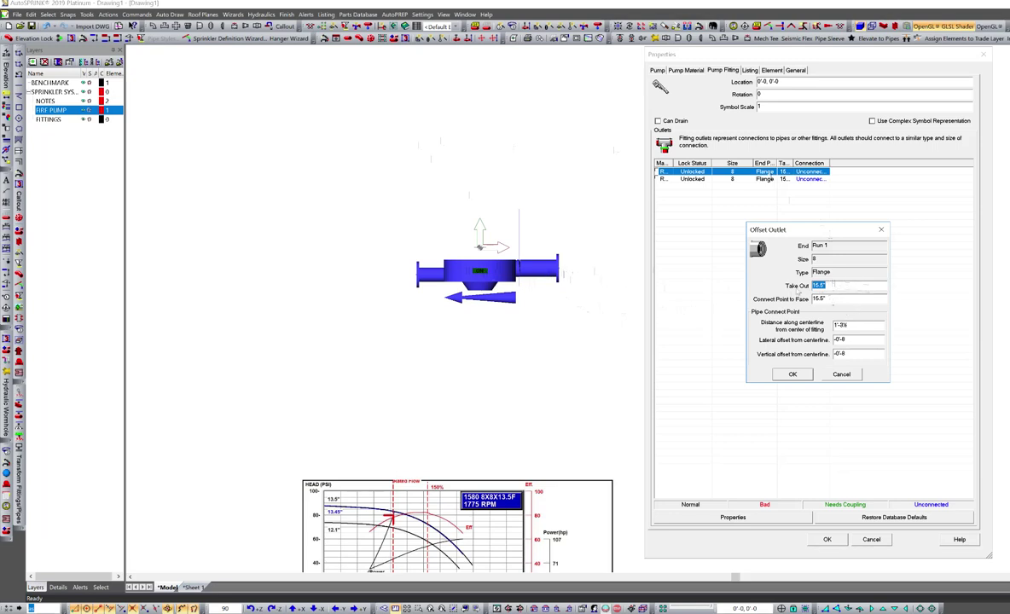
type("10")
key("Tab")
type("10.25")
key("Tab")
type("10")
key("Tab")
type("0")
key("Tab")
type("0")
left_click(792, 375)
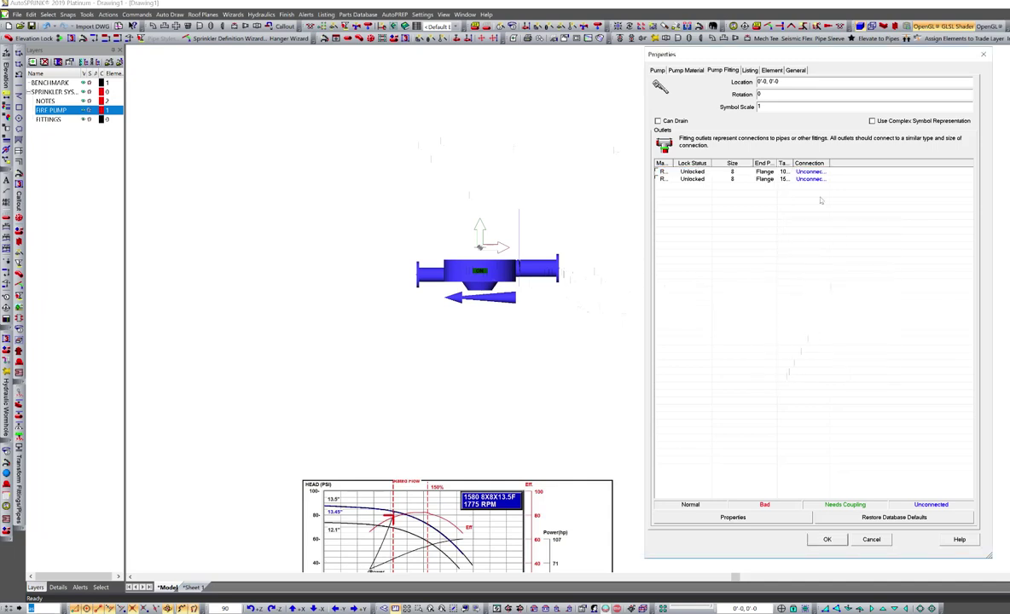
Step: Set the Run 2 outlet's take out and connect point to face to 10.25, centerline distance to -10.25, both offsets to 0, and apply the properties
double_click(790, 179)
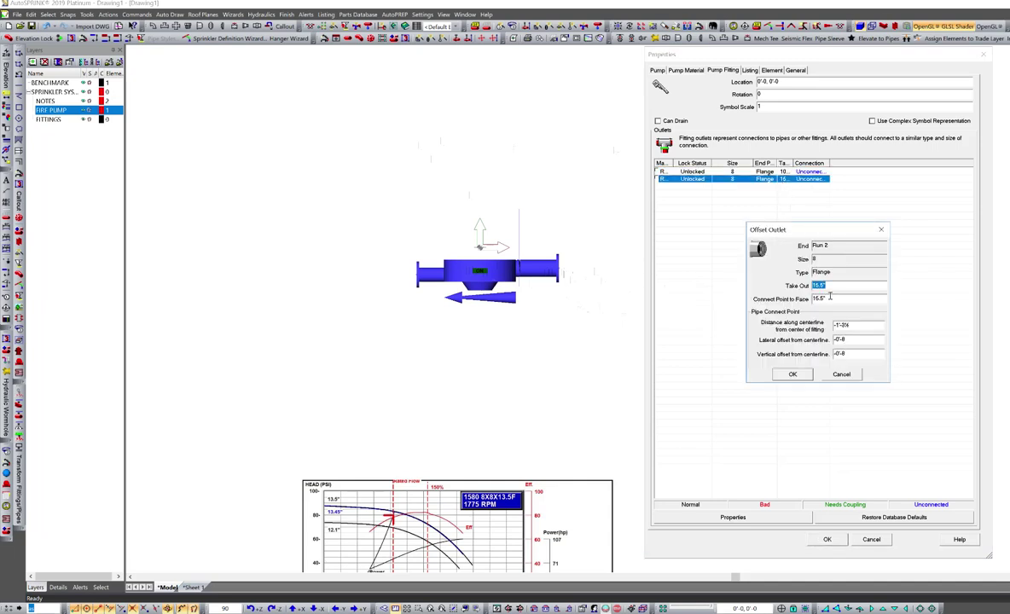
type("10")
key("Tab")
type("10")
key("Tab")
type("-10.25")
double_click(839, 340)
type("0")
key("Tab")
type("0")
key("Return")
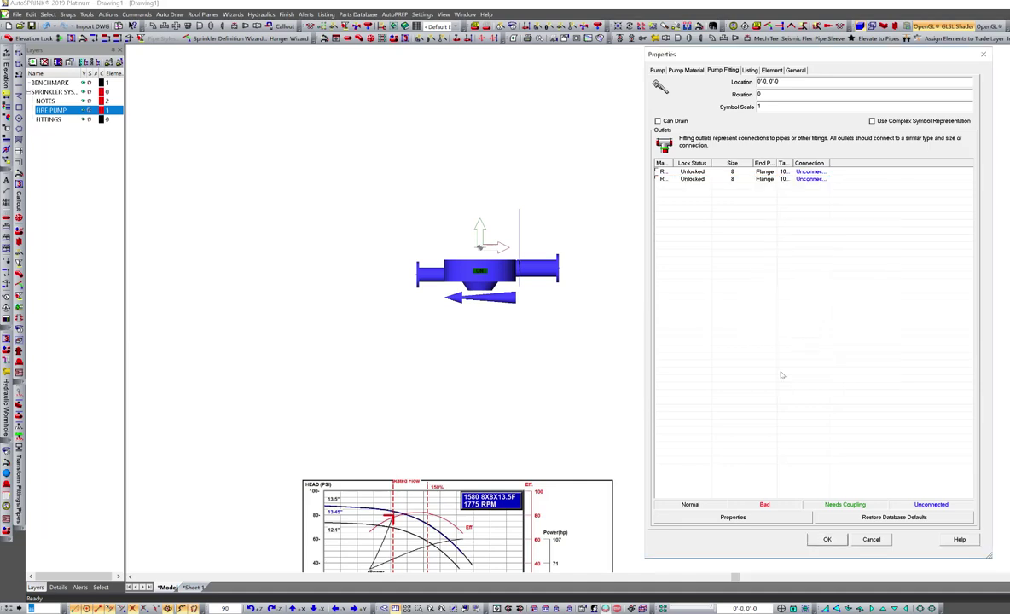
left_click(826, 541)
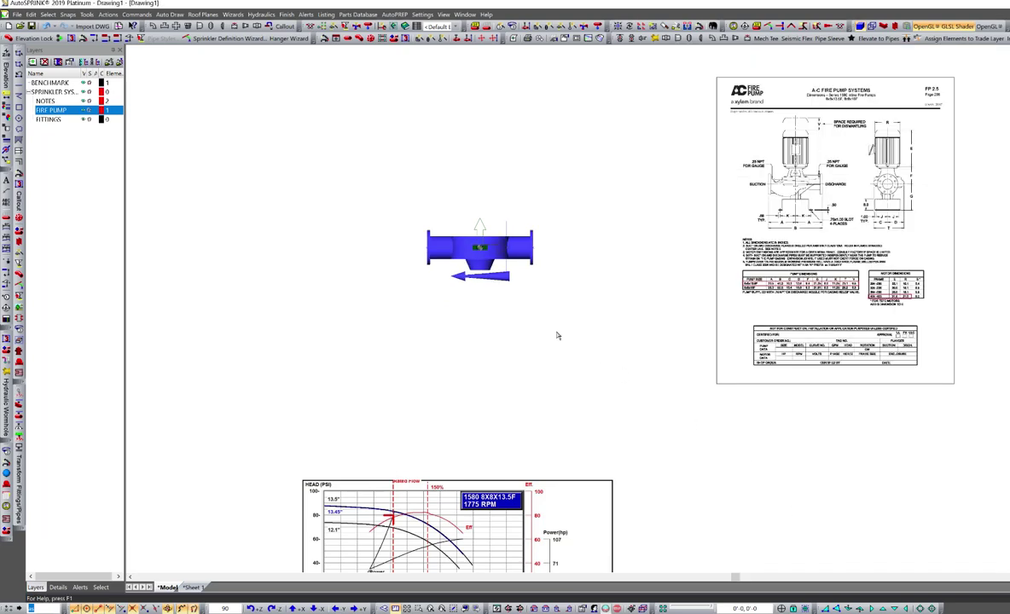
Step: Attach a flange to each end of the pump, dismissing the fitting harmonization notice
scroll(568, 338, "down", 2)
scroll(672, 305, "up", 1)
scroll(667, 301, "up", 3)
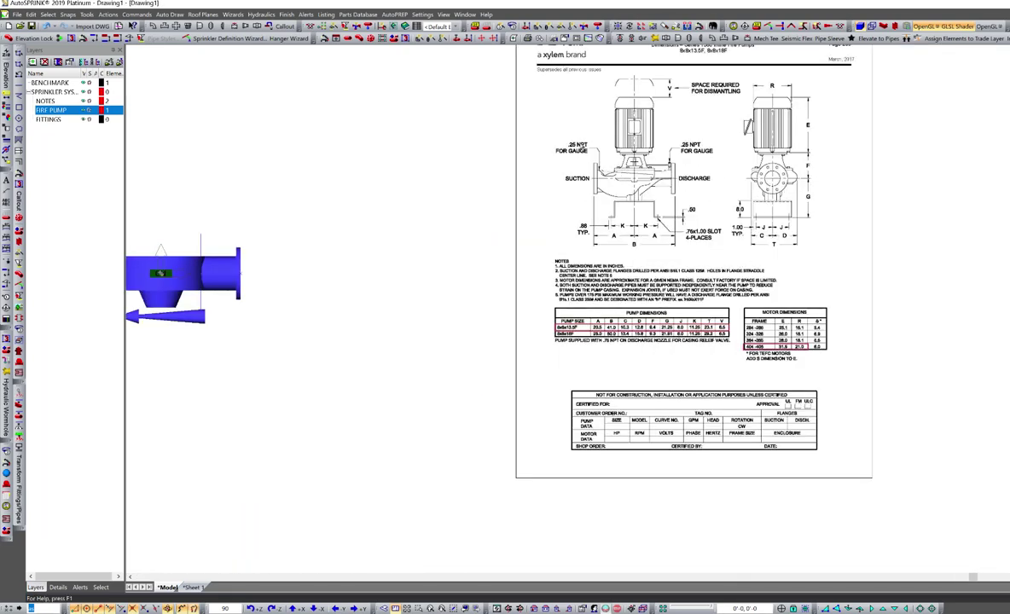
scroll(766, 189, "down", 3)
scroll(570, 213, "up", 3)
key("Escape")
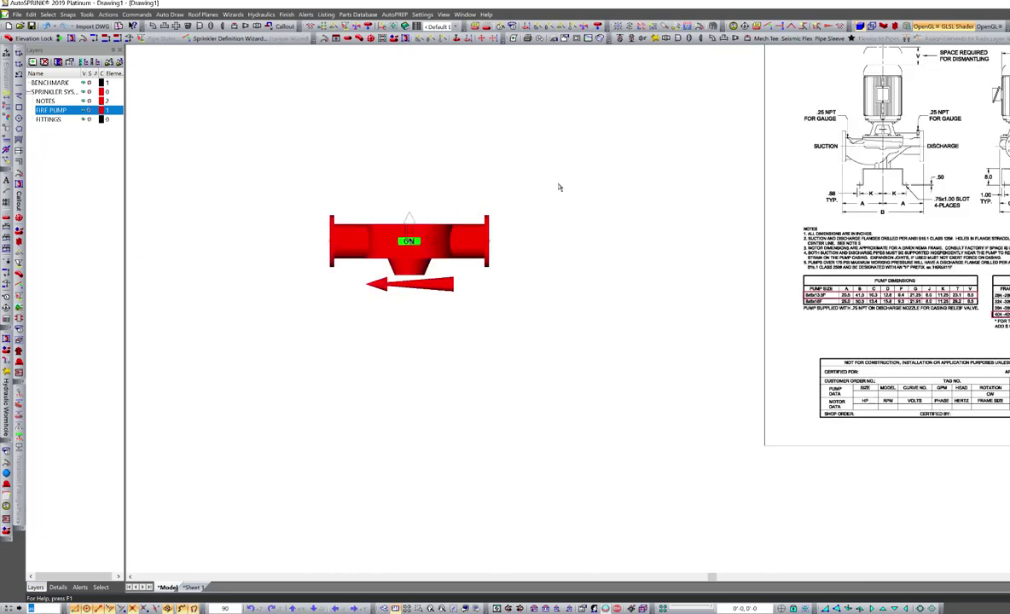
left_click(701, 39)
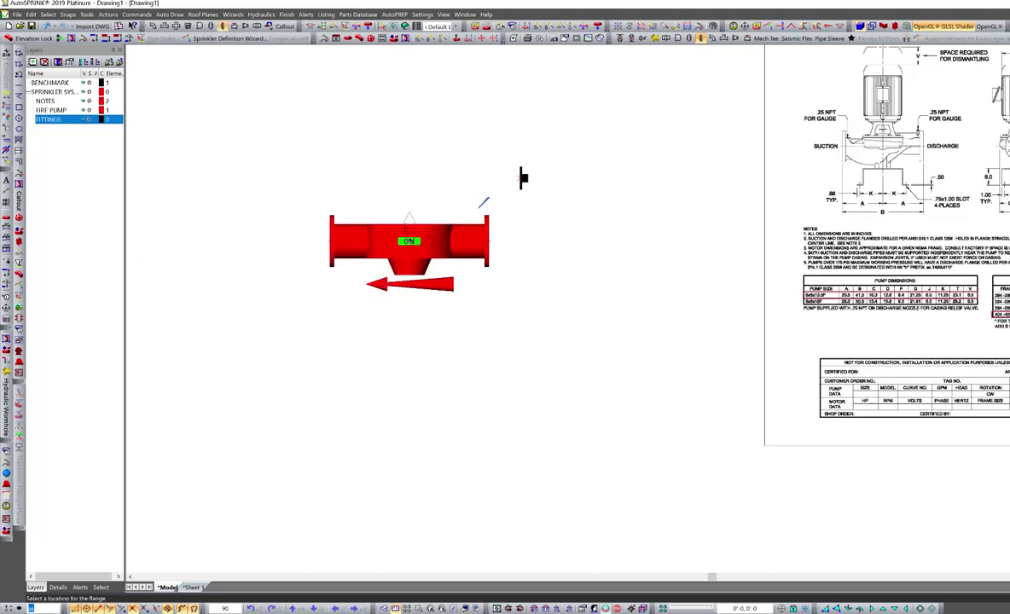
left_click(494, 241)
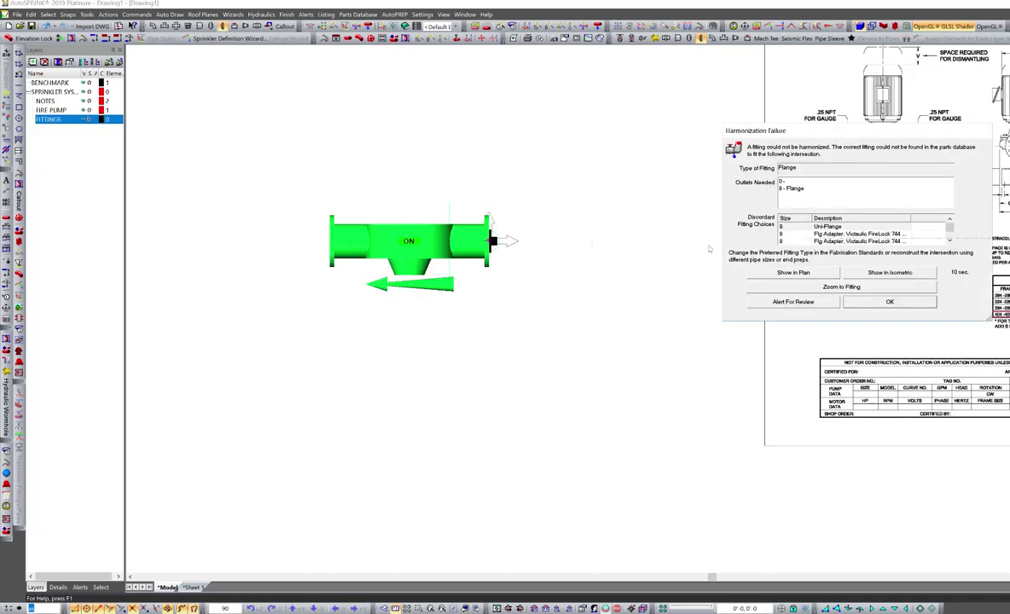
left_click(819, 234)
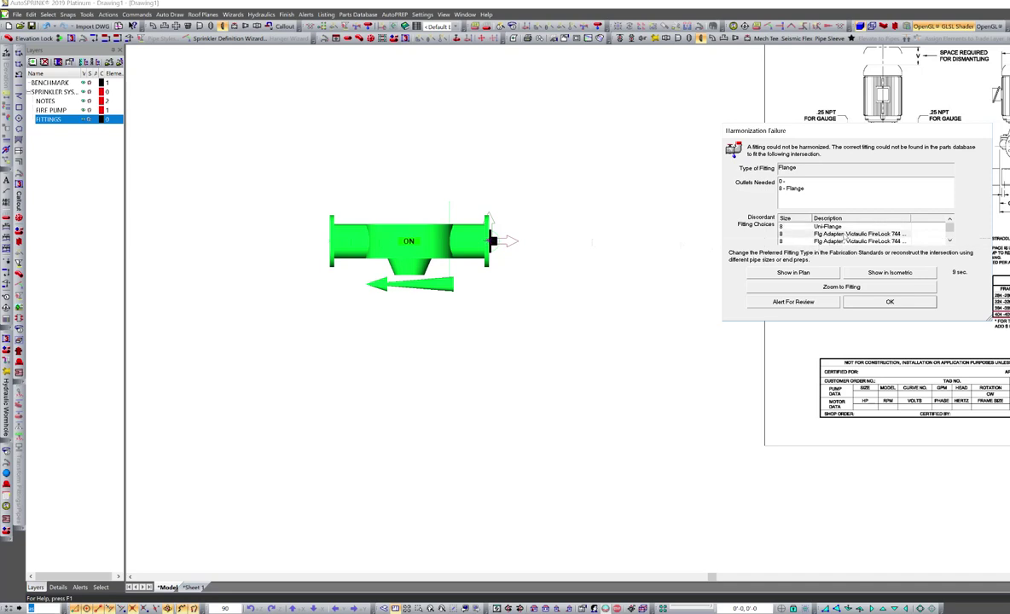
left_click(860, 300)
left_click(331, 241)
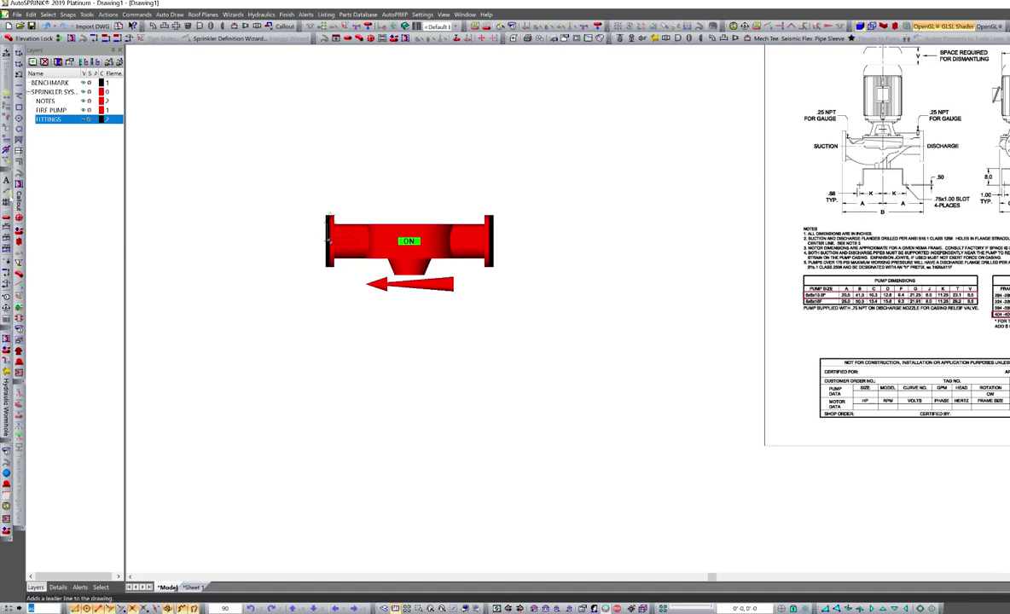
Step: Dimension the pump's overall length between its two end flange faces, with the dimension line above the pump
left_click(7, 223)
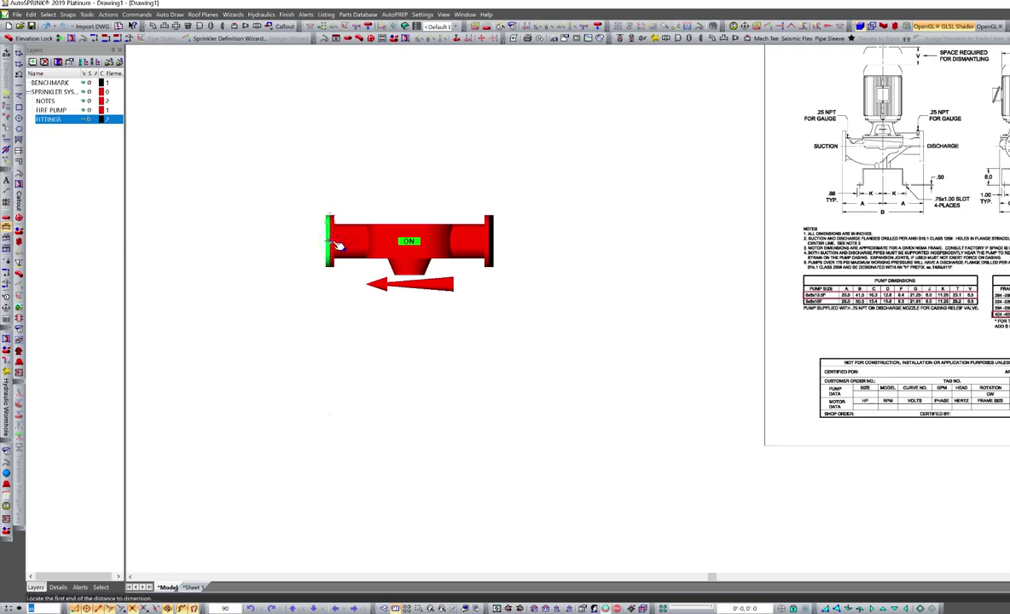
left_click(338, 246)
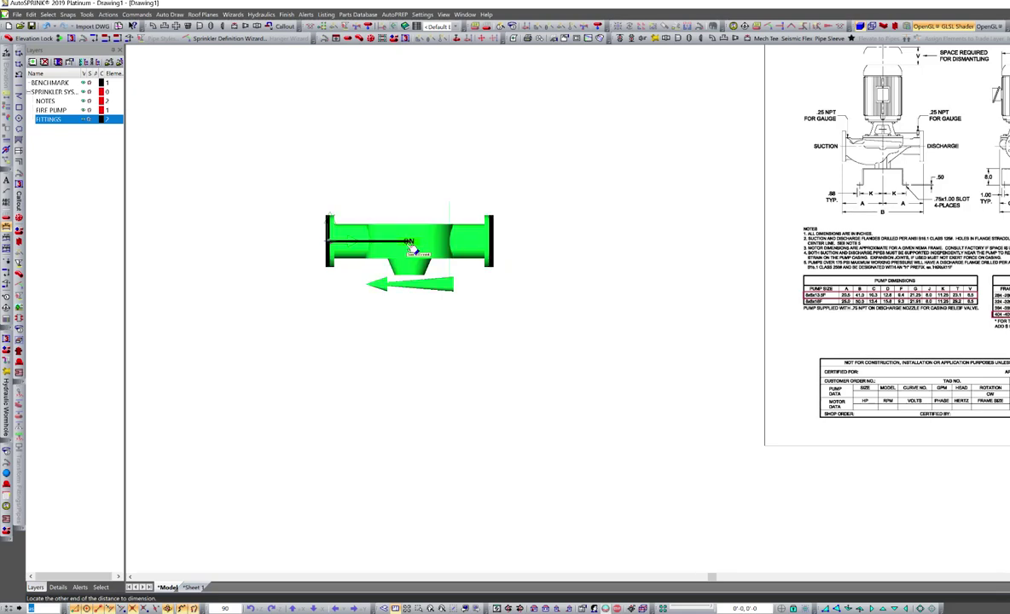
left_click(492, 245)
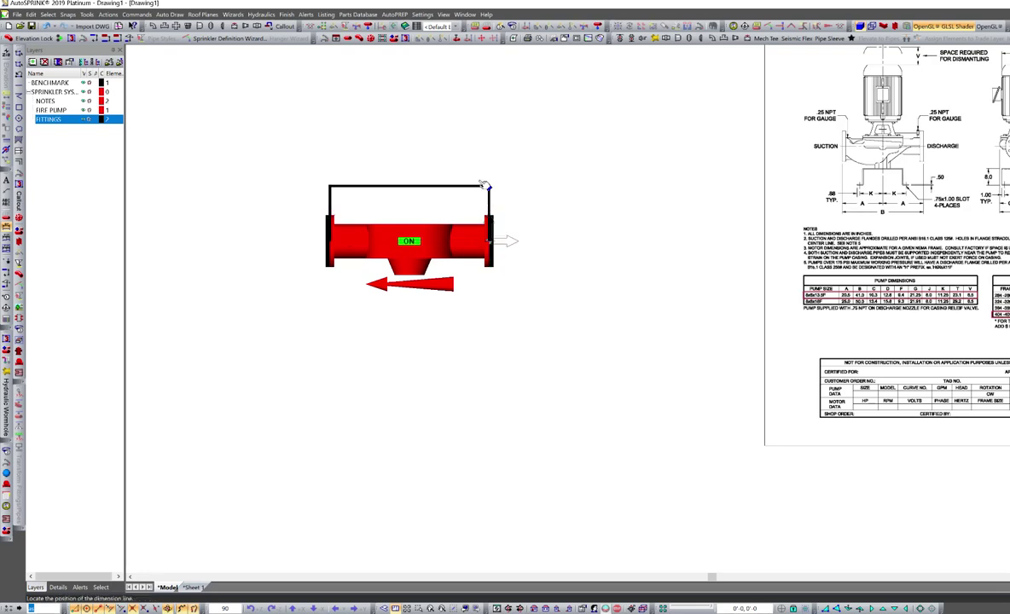
left_click(489, 144)
key("Escape")
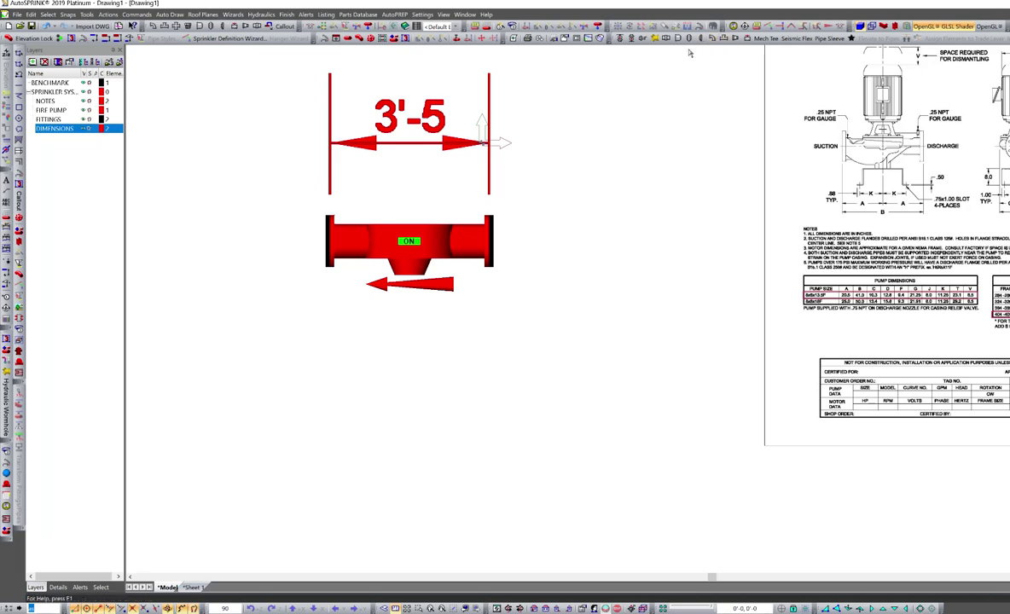
Step: Remove all existing points from the fire pump's pressure/flow output curve, keeping the manufacturer's curve in view
scroll(590, 230, "down", 3)
scroll(530, 338, "up", 2)
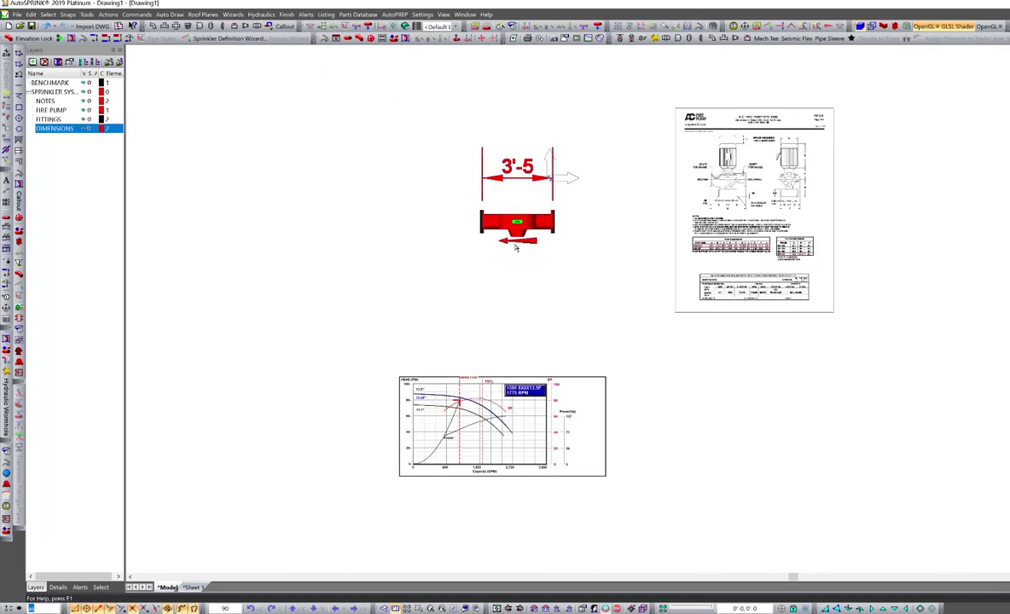
left_click(519, 227)
scroll(539, 256, "down", 2)
scroll(524, 385, "up", 4)
scroll(517, 375, "up", 3)
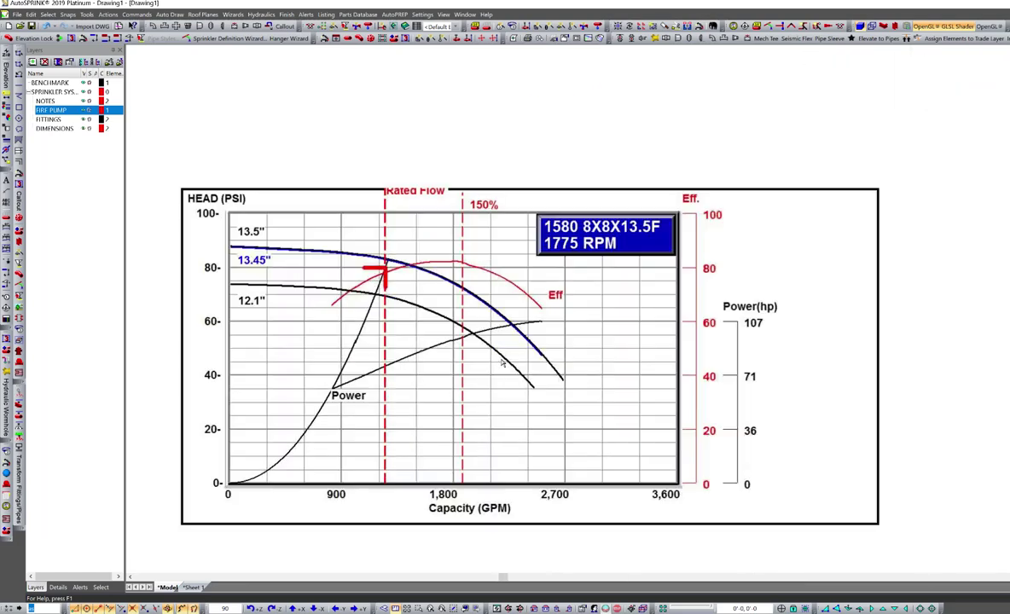
key("alt+Return")
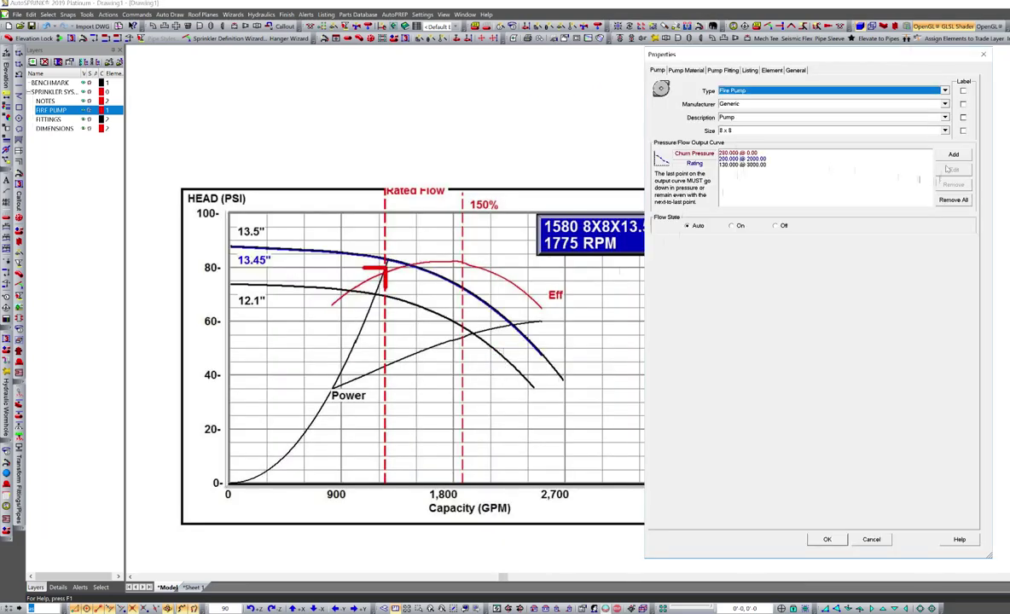
left_click(946, 201)
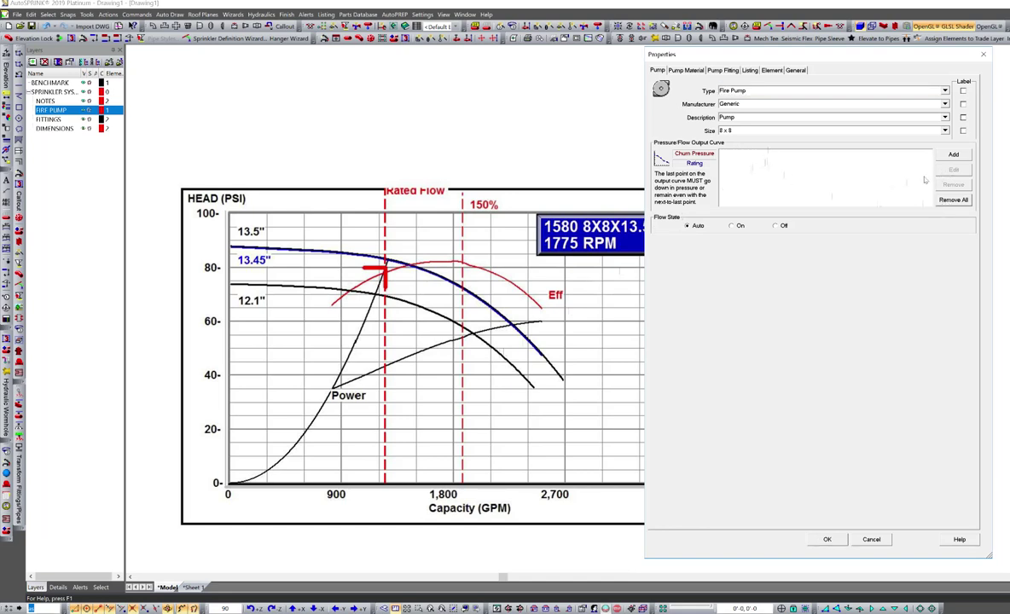
Step: Add output curve points of 87 pressure at 0 flow and 85 pressure at 900 flow to the pump
left_click(953, 154)
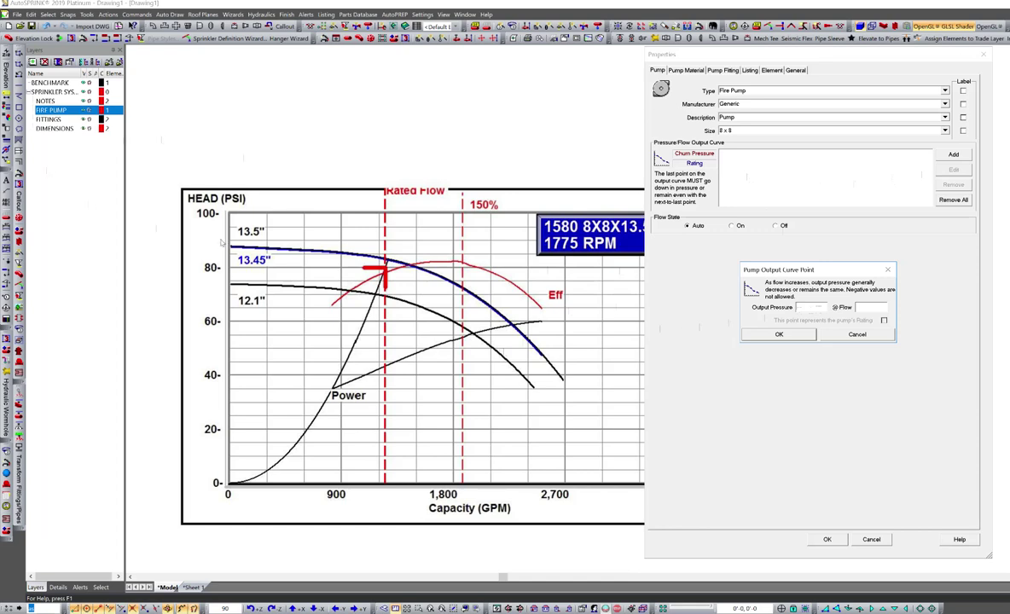
type("87")
key("Return")
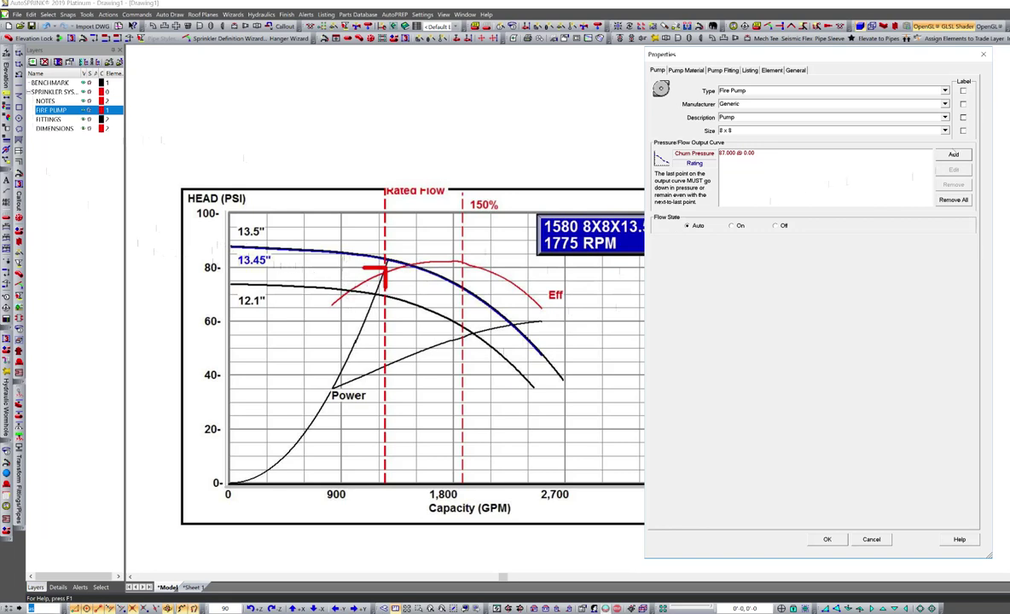
left_click(953, 152)
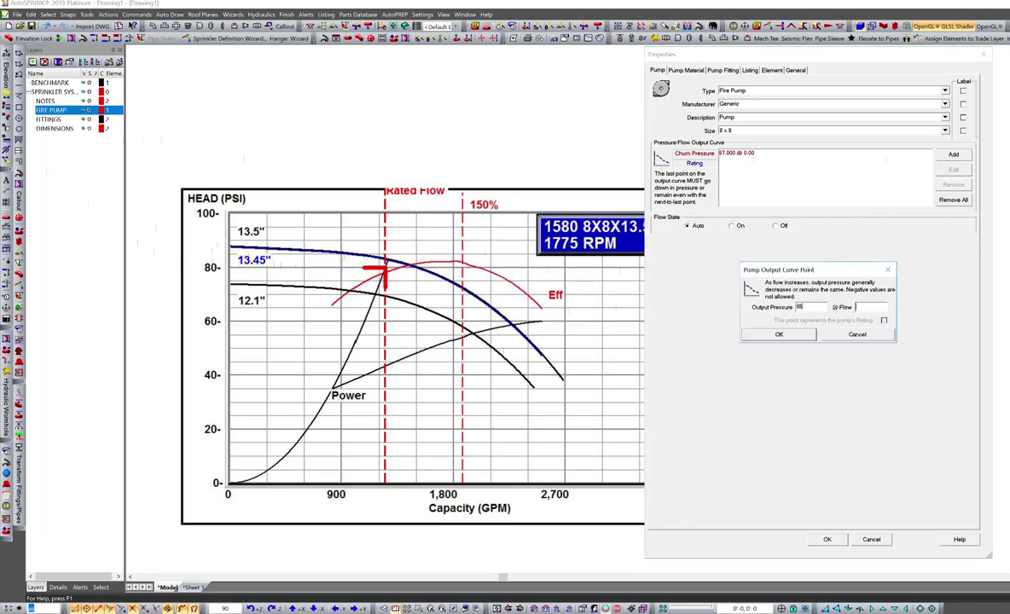
key("Tab")
type("90")
key("Return")
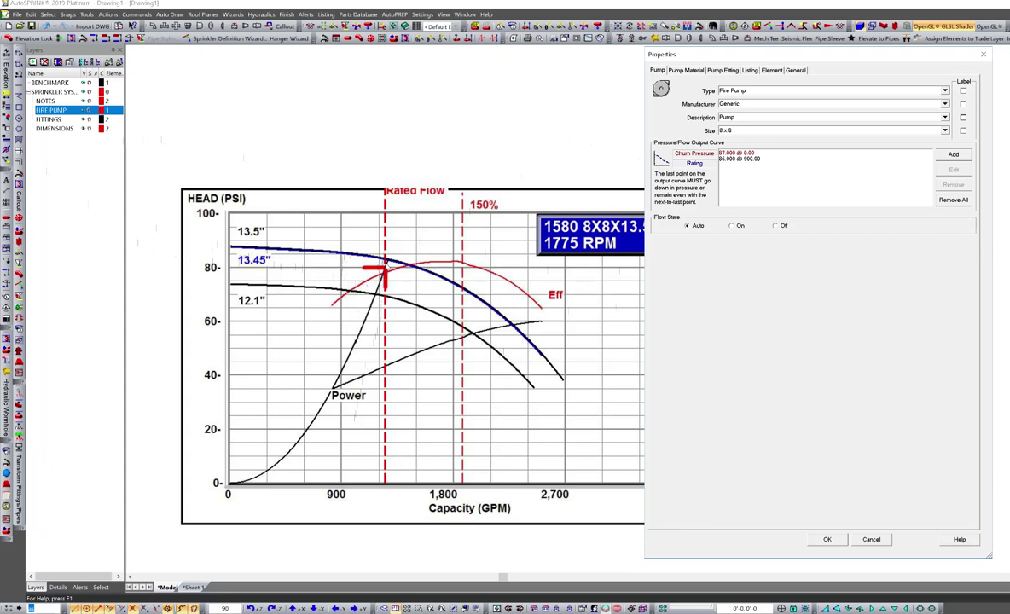
Step: Add an output curve point of 83 pressure at 1250 flow, mark it as the pump's rating, and apply the pump properties
left_click(952, 154)
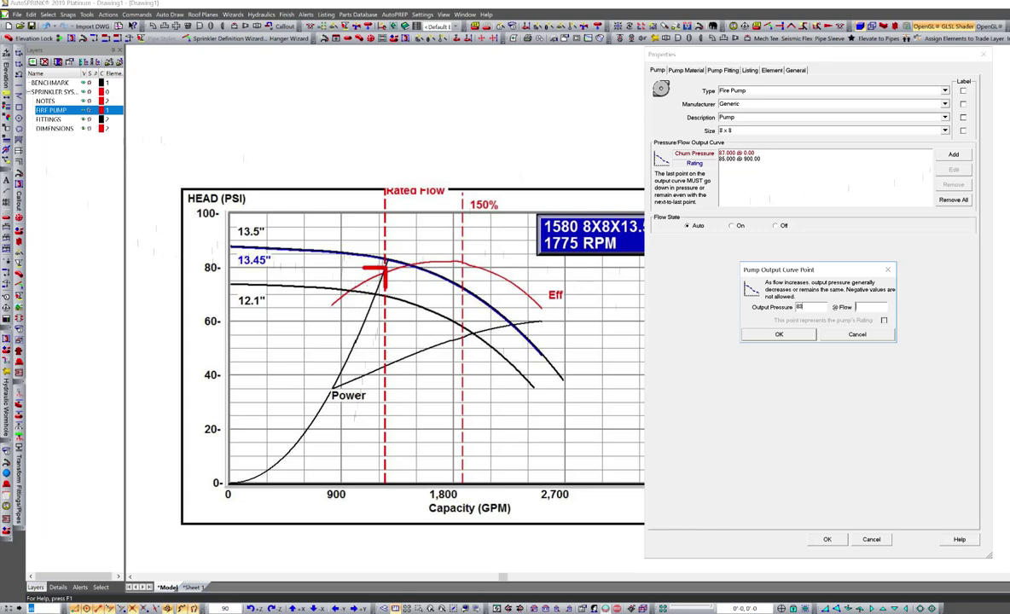
type("1250")
left_click(884, 322)
left_click(779, 334)
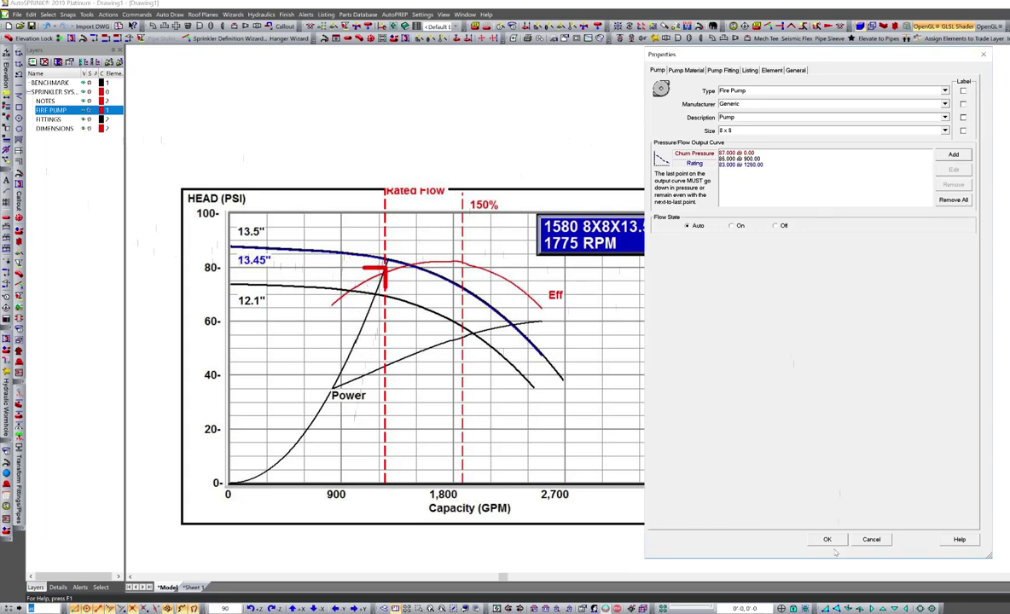
left_click(826, 539)
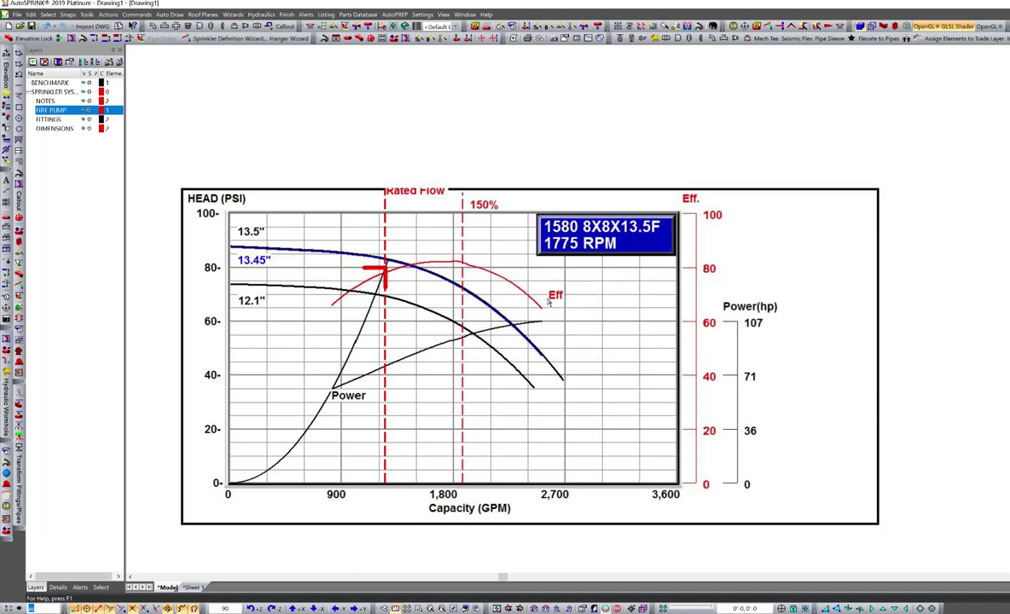
Step: Add a further output curve point of 73 pressure at 1875 flow to the fire pump and apply its properties
scroll(535, 311, "down", 5)
scroll(542, 225, "up", 3)
scroll(542, 224, "down", 3)
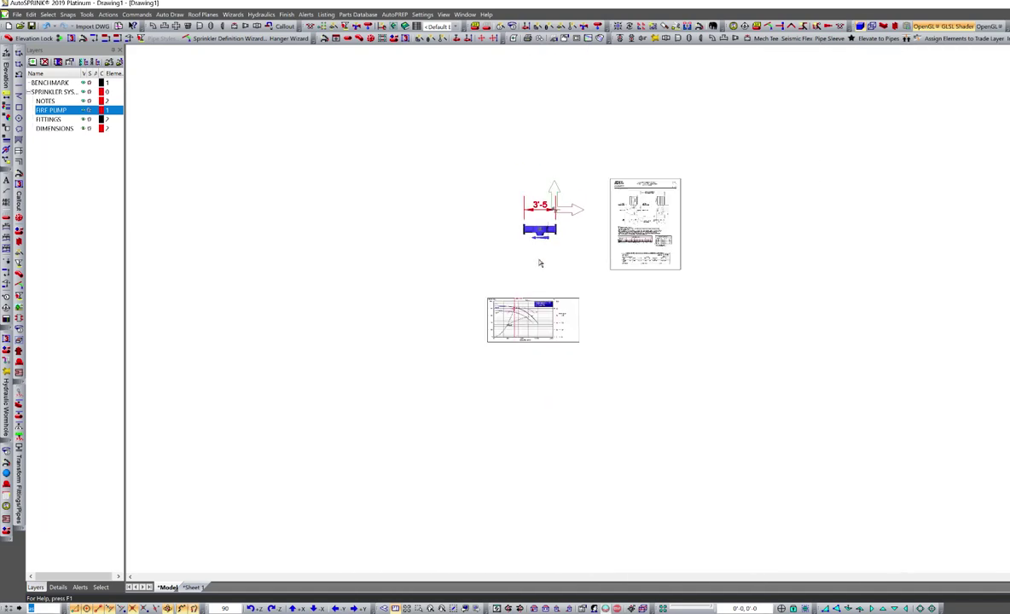
scroll(526, 315, "up", 3)
scroll(513, 305, "up", 3)
double_click(518, 293)
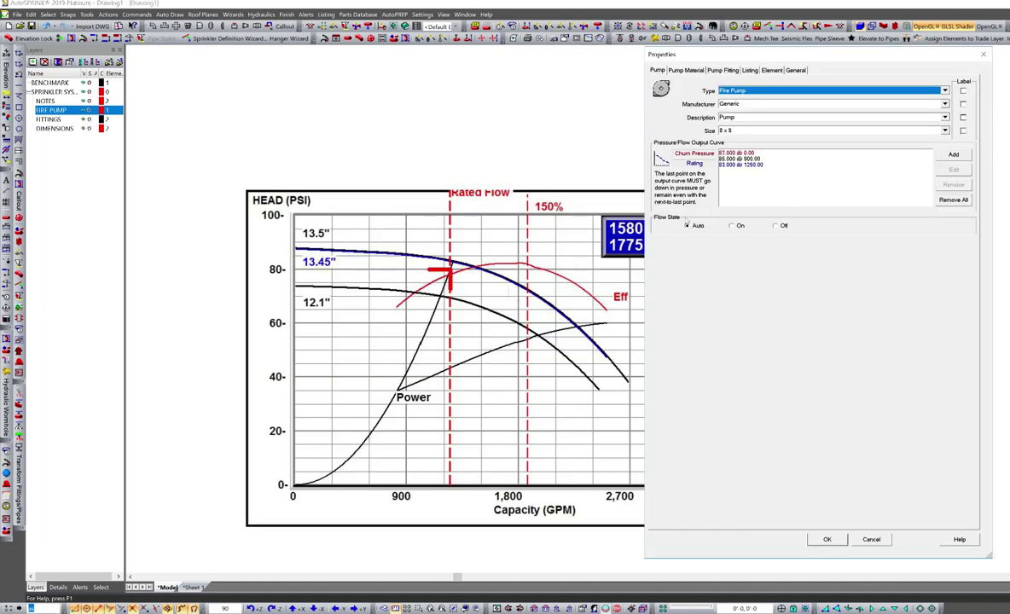
left_click(957, 159)
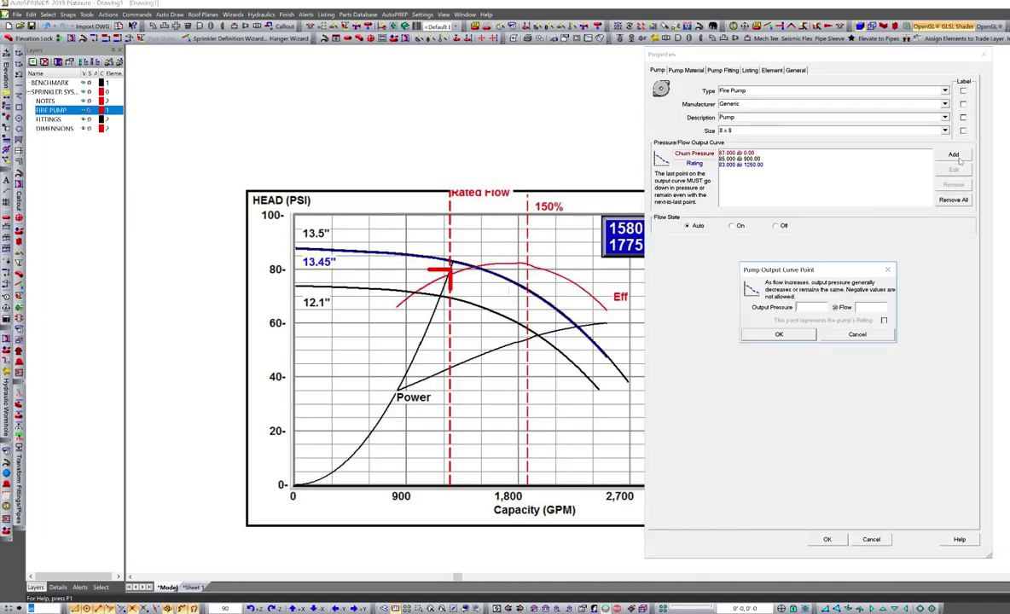
left_click(814, 306)
key("Tab")
type("1")
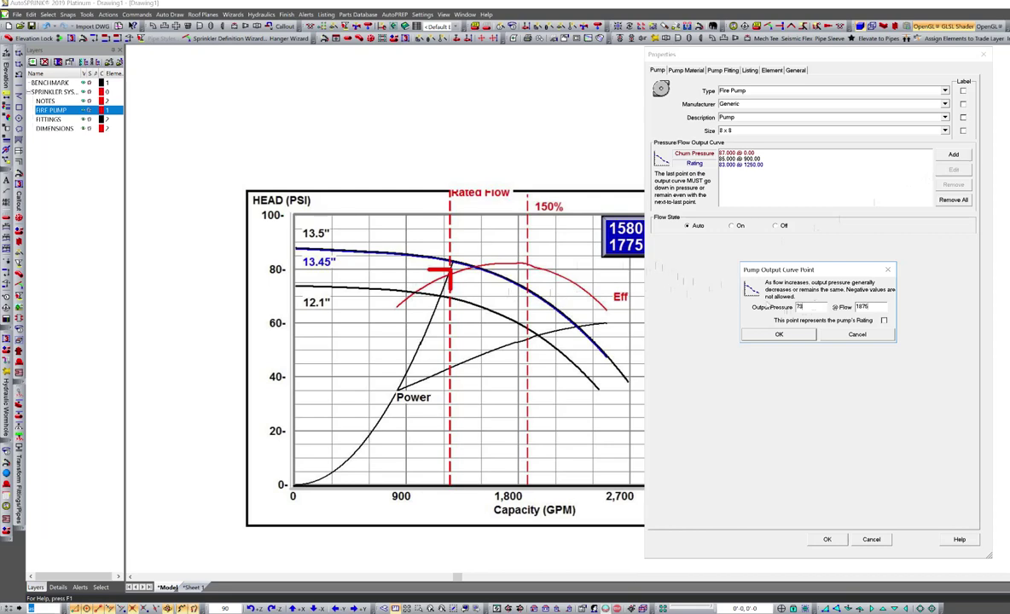
left_click(789, 337)
left_click(826, 539)
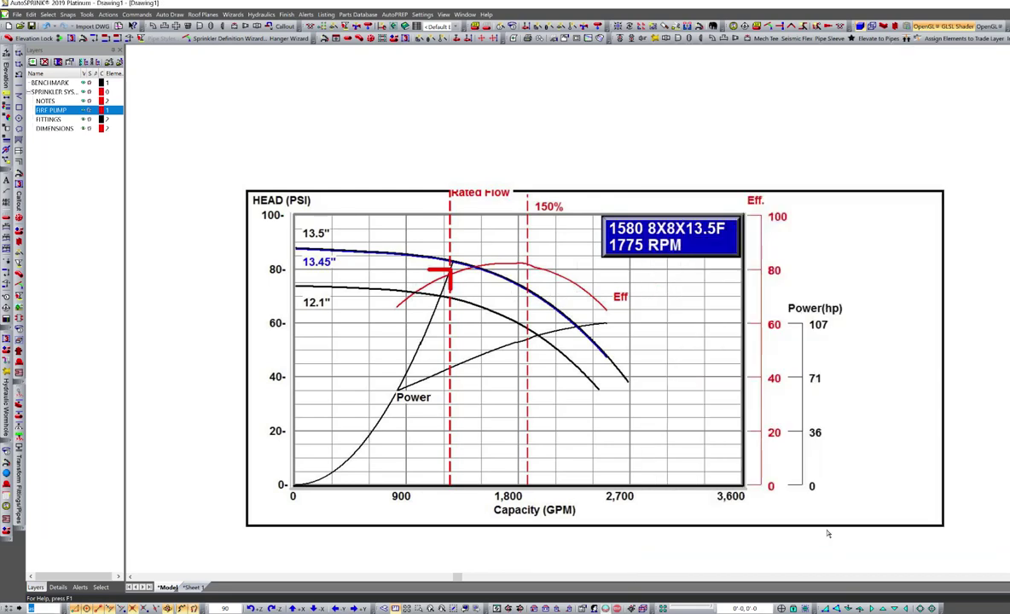
Step: Examine the fire pump model alongside the manufacturer's dimension sheet and performance curve
scroll(827, 535, "down", 3)
scroll(562, 265, "up", 5)
scroll(572, 147, "up", 2)
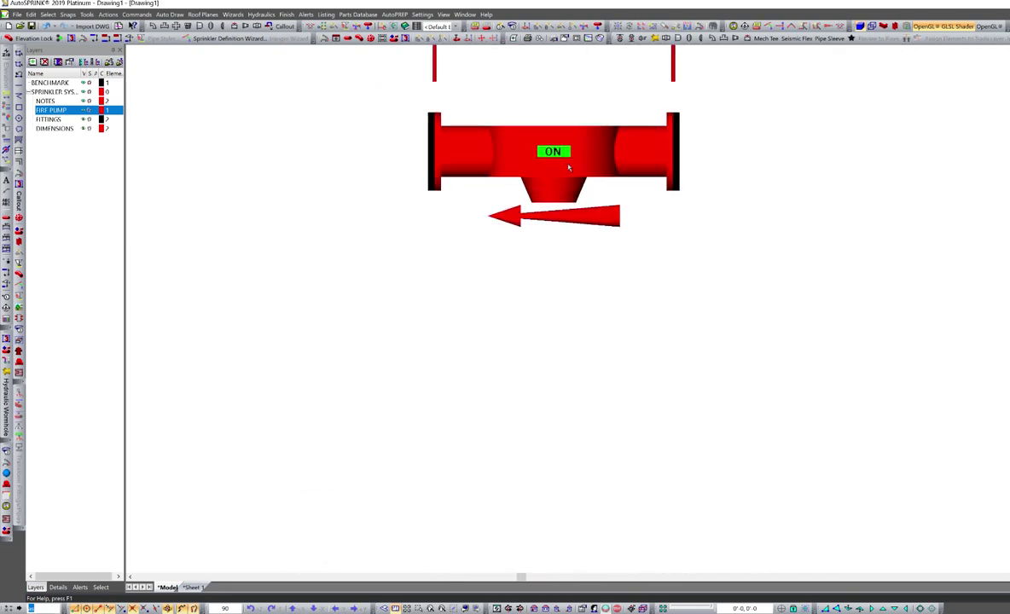
scroll(565, 175, "down", 4)
scroll(871, 209, "down", 1)
scroll(871, 209, "up", 4)
scroll(813, 232, "down", 2)
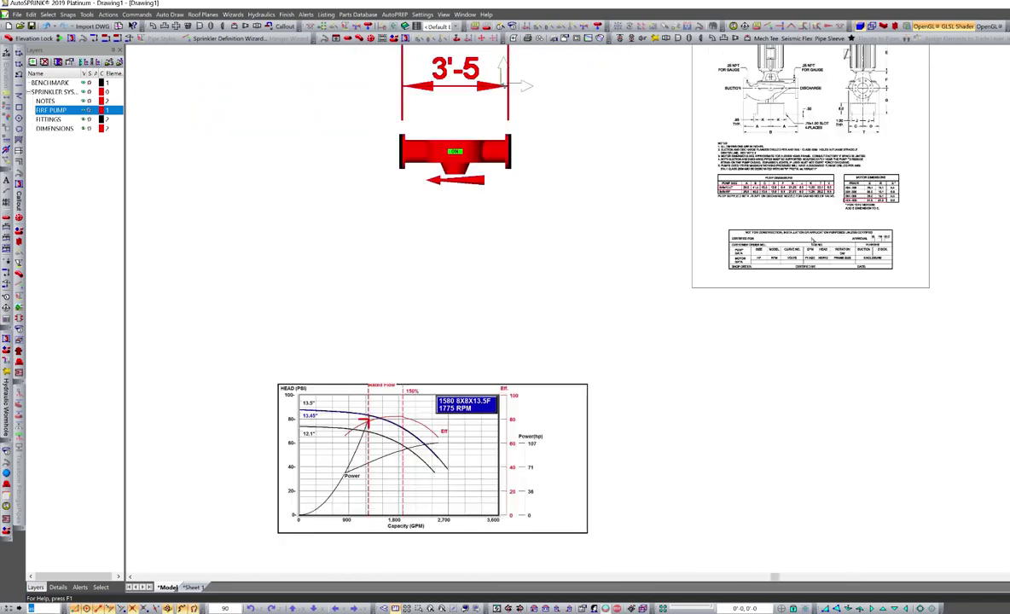
scroll(452, 158, "up", 2)
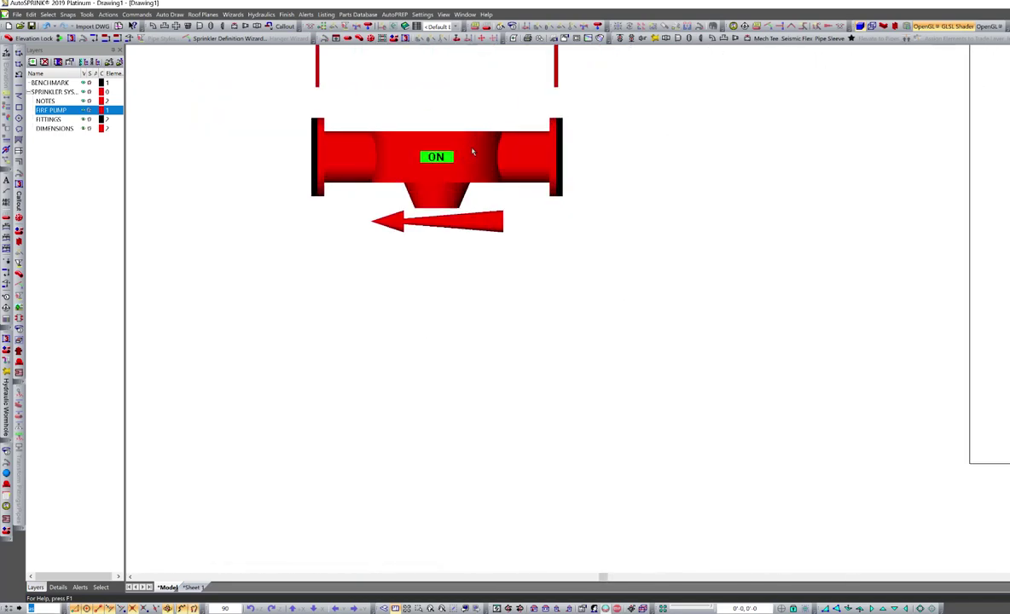
scroll(585, 263, "down", 2)
Step: Draw straight size 8 pipes outward from both the suction and discharge ends of the pump
key("p")
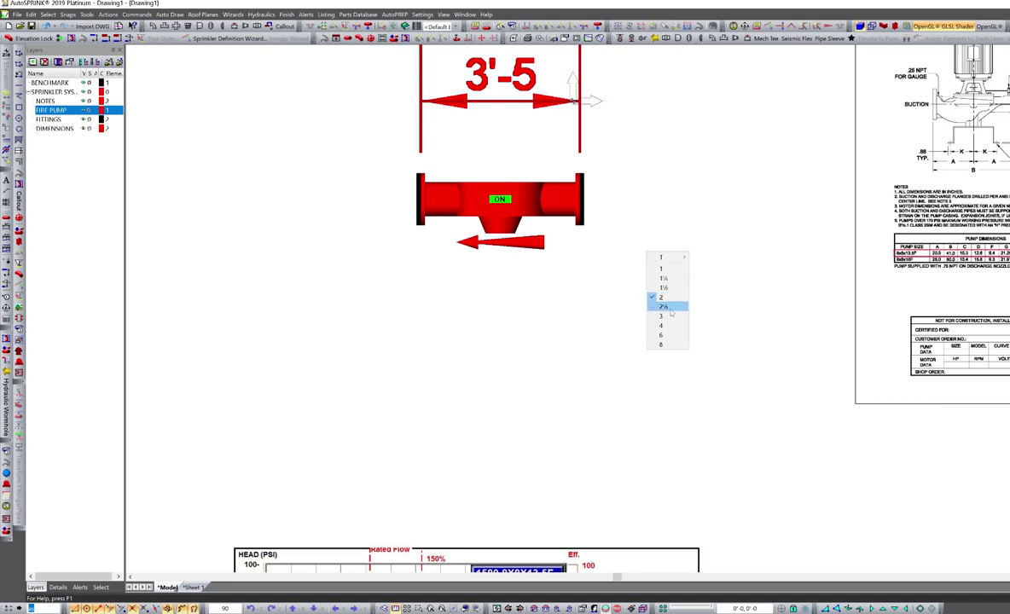
left_click(670, 344)
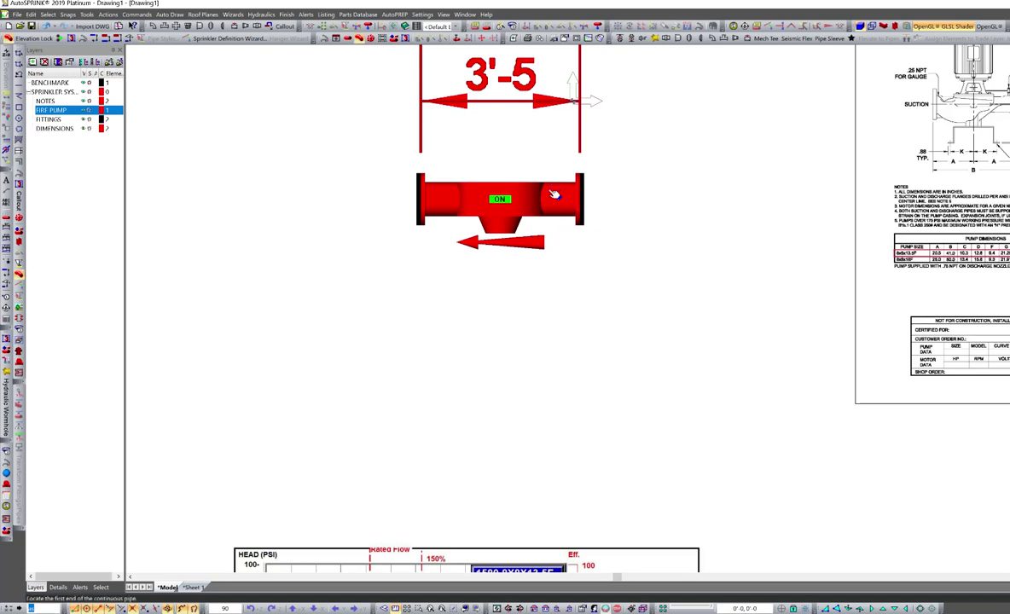
left_click(539, 198)
left_click(798, 199)
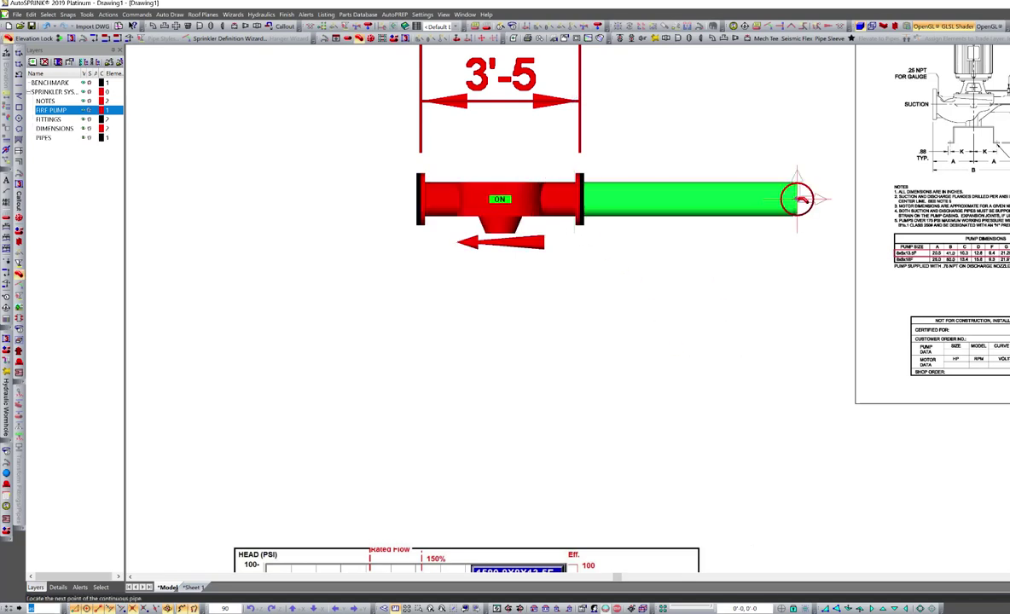
right_click(582, 295)
right_click(582, 295)
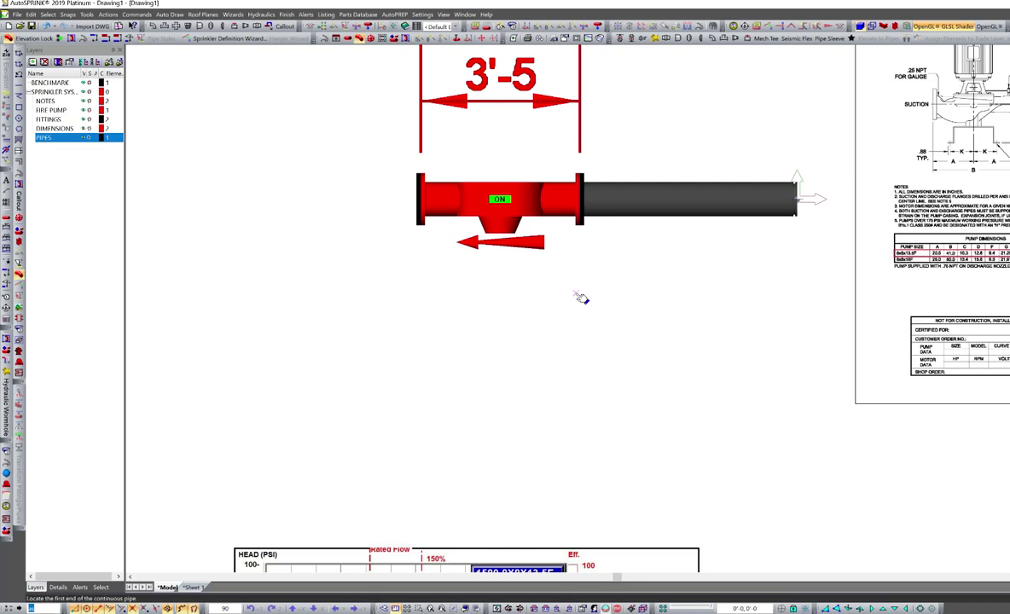
left_click(461, 202)
double_click(232, 198)
Step: Place a valve in the open area below the suction pipe and move the suction-side flange off the pump
left_click(745, 38)
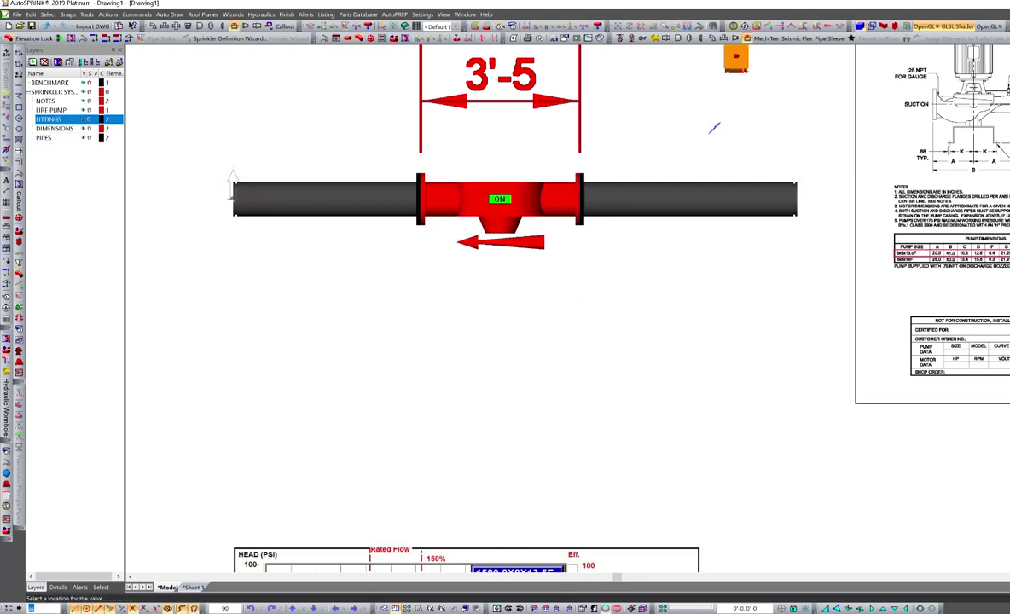
left_click(641, 313)
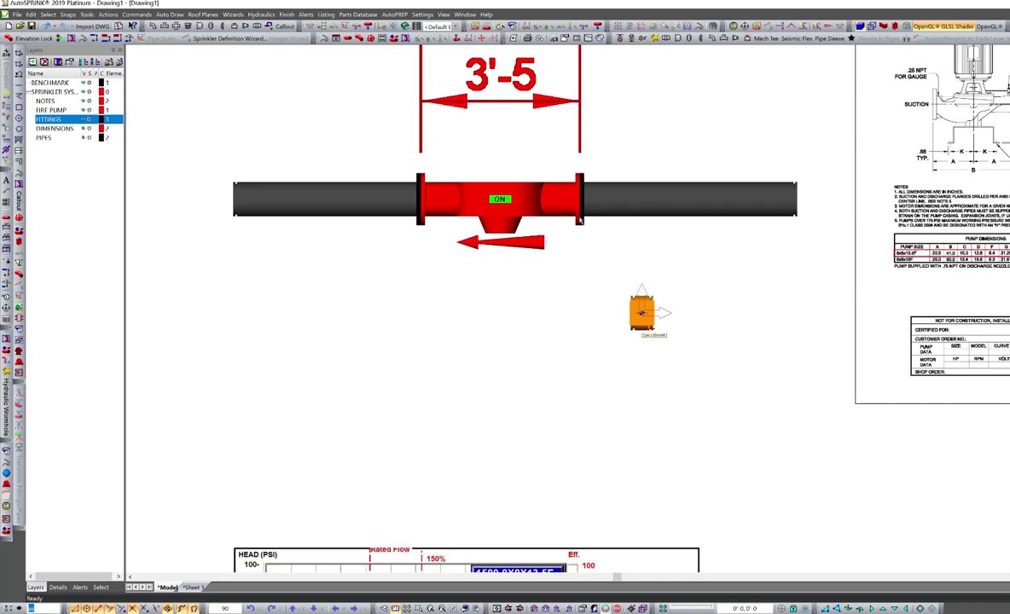
left_click_drag(583, 219, 639, 136)
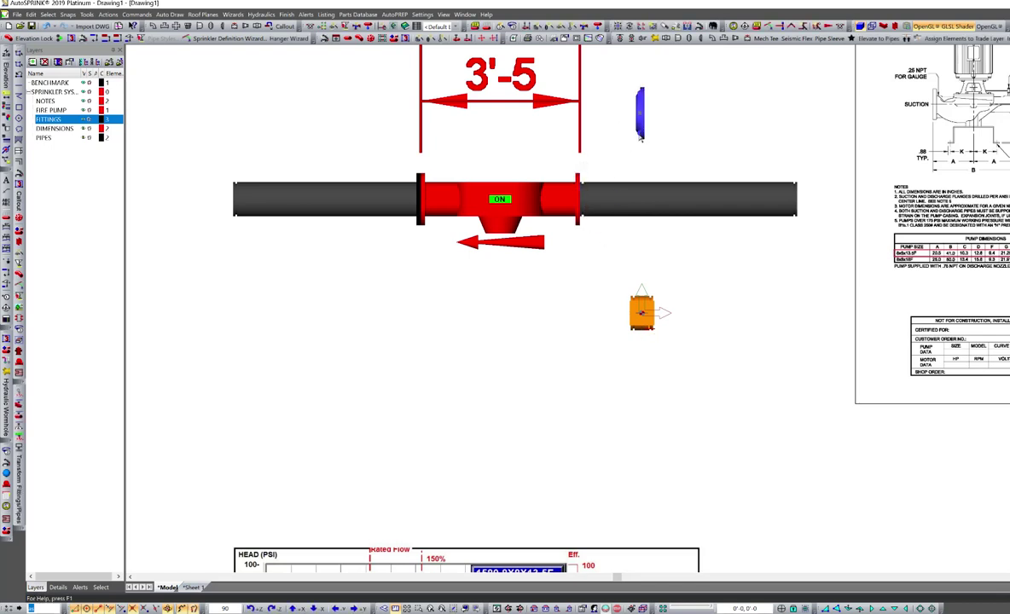
Step: Change the new valve's type to OS&Y with description Valve, F-F OS&Y, 175lb and size 8
double_click(640, 313)
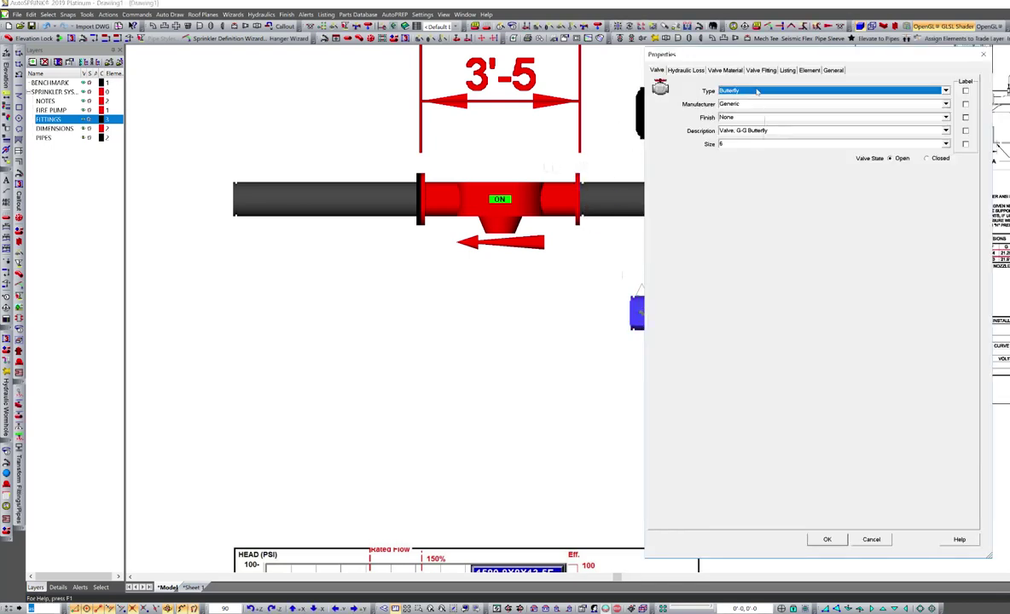
left_click(756, 91)
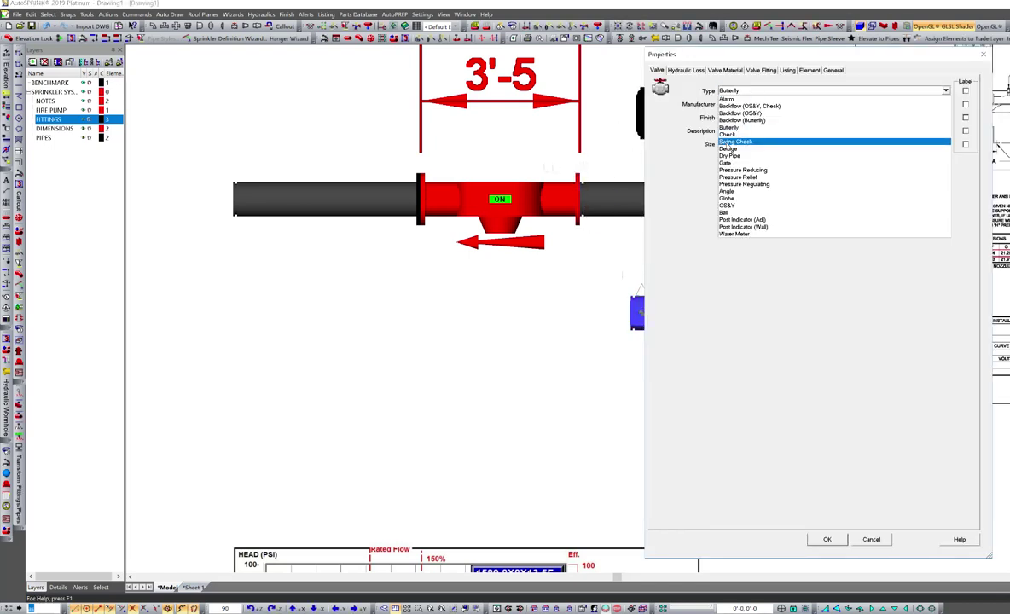
left_click(742, 206)
left_click(743, 130)
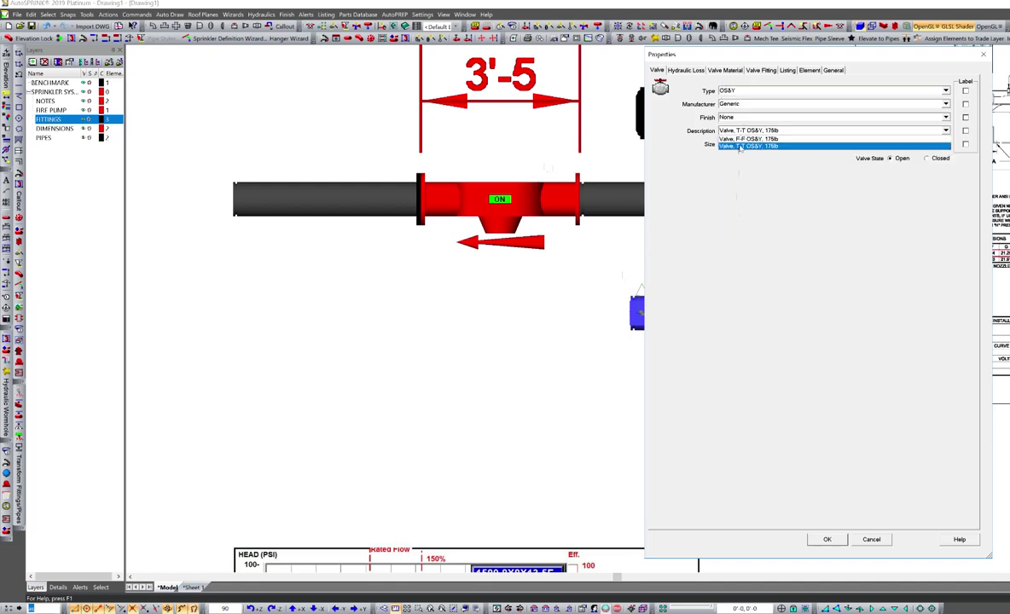
left_click(733, 151)
left_click(732, 144)
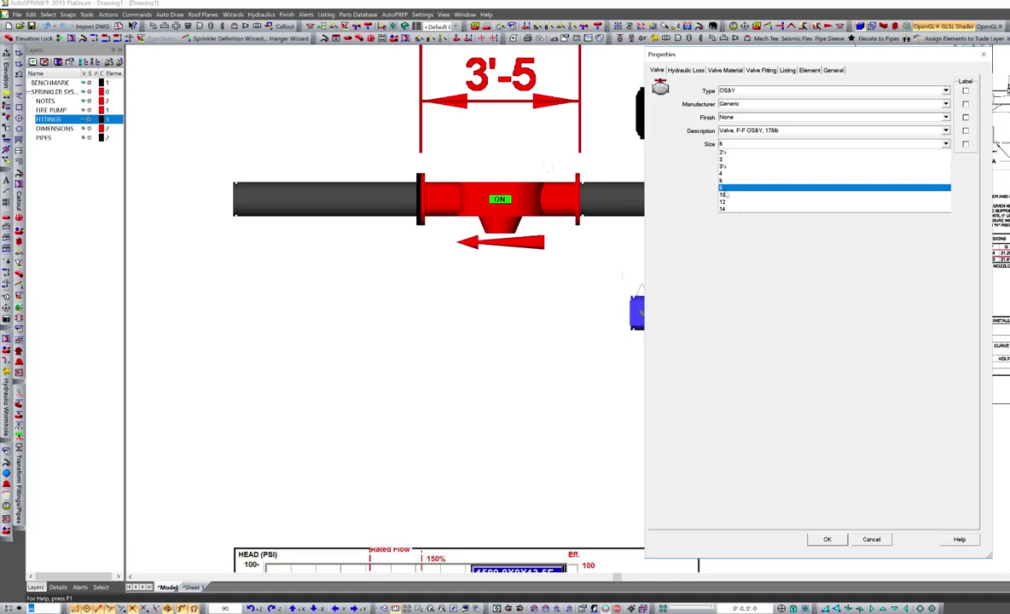
left_click(728, 187)
left_click(826, 540)
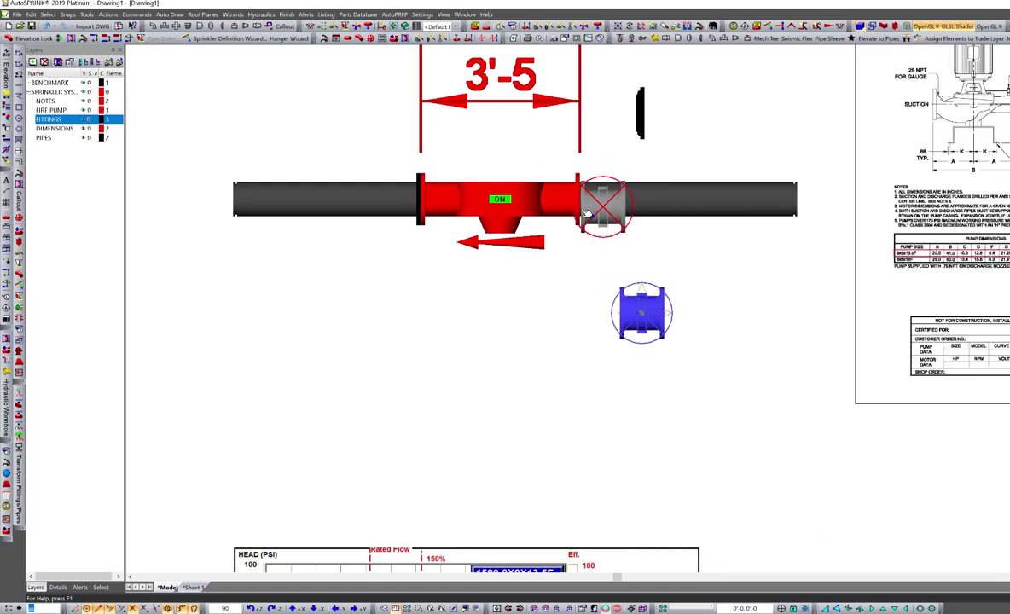
Step: Attach the OS&Y valve to the pump's suction end and the loose flange to the valve's outer face
left_click(635, 207)
left_click(639, 206)
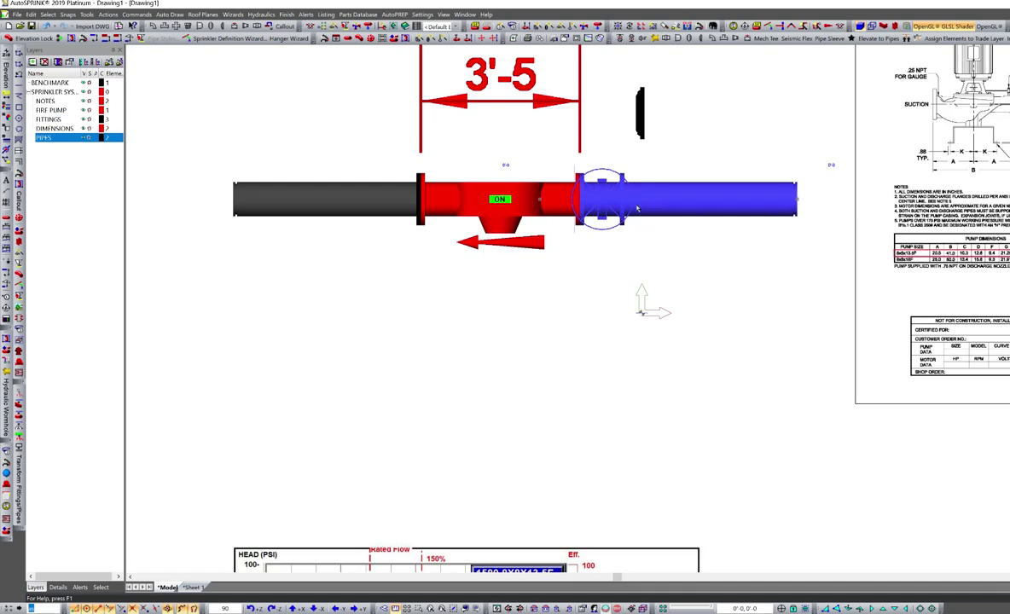
key("Escape")
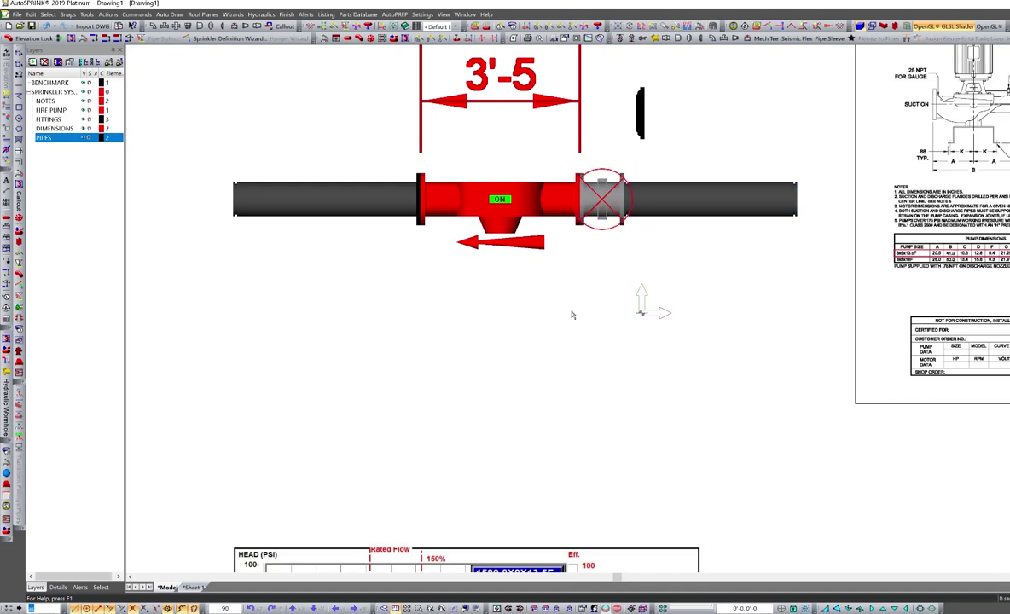
left_click(644, 119)
left_click(639, 204)
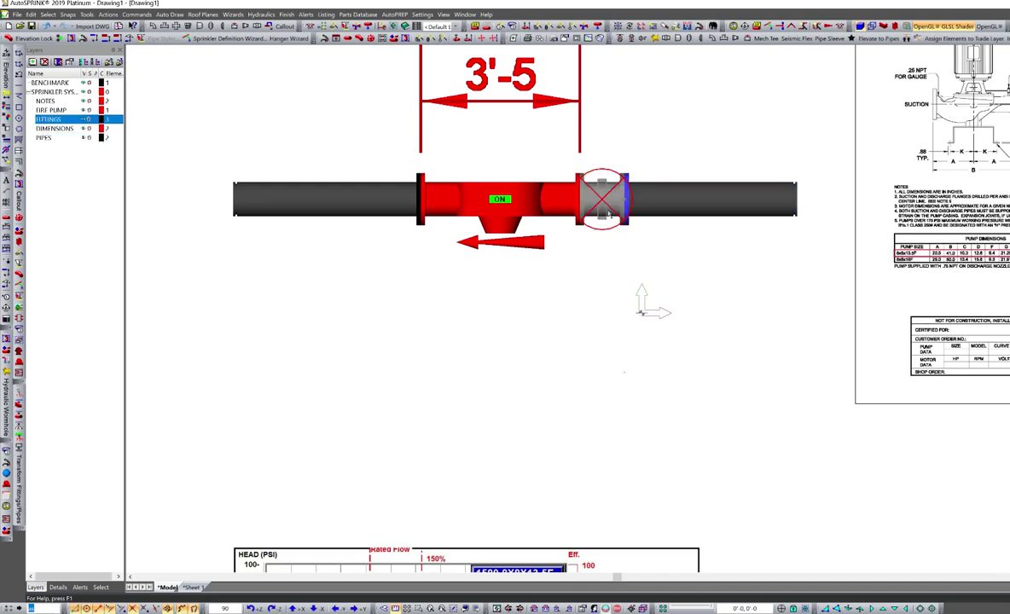
key("Escape")
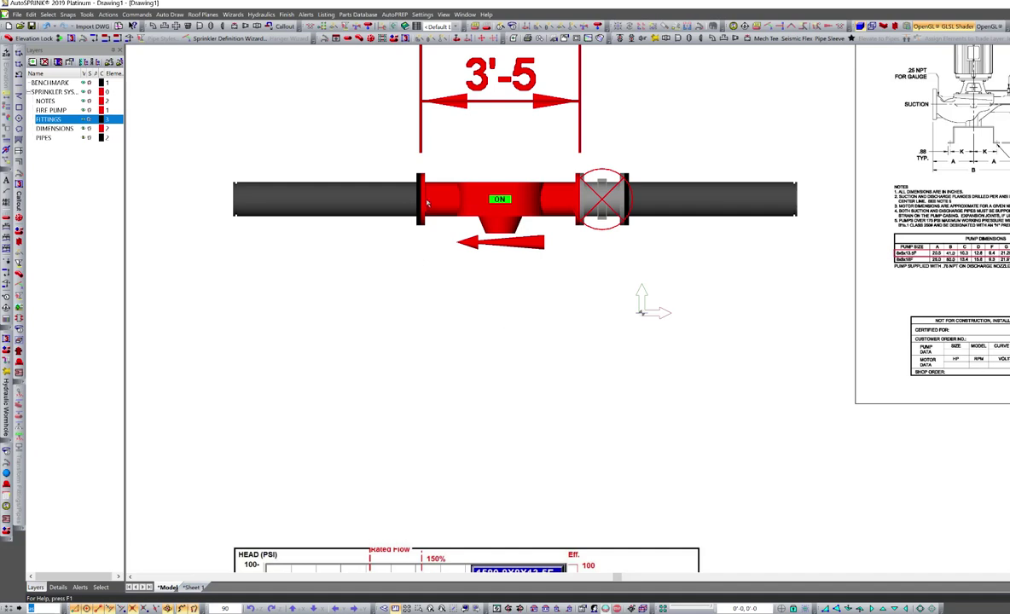
Step: Place a second valve below the discharge pipe and make it a Victaulic check valve, FireLock 717, size 8
left_click(746, 40)
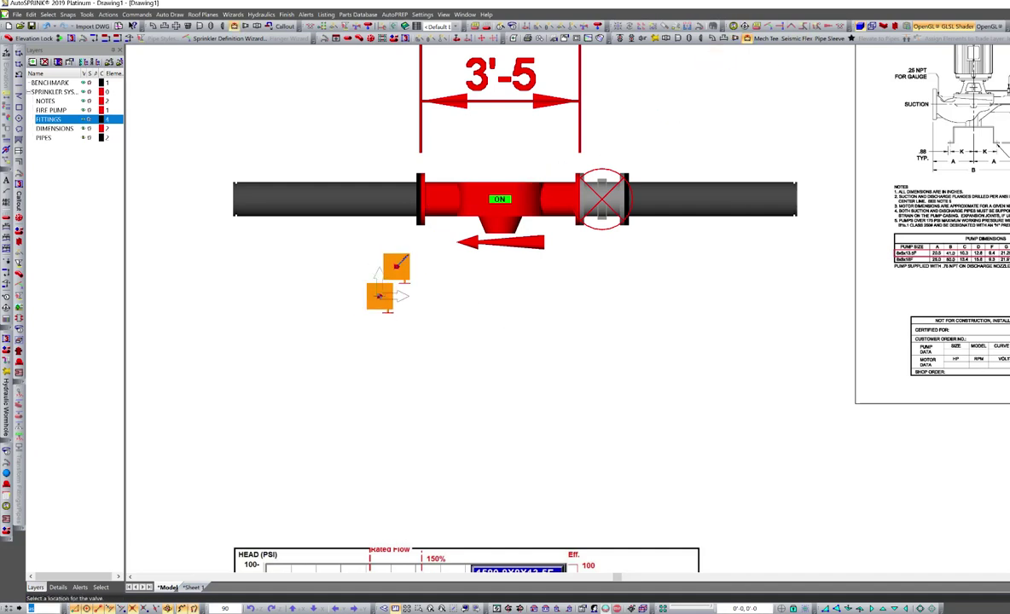
left_click(387, 313)
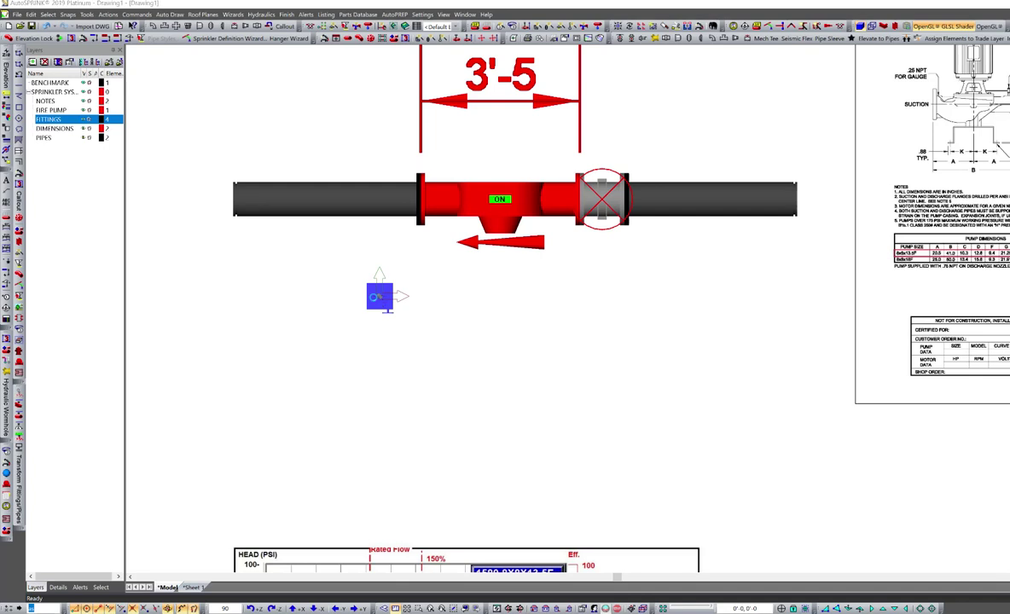
left_click(738, 90)
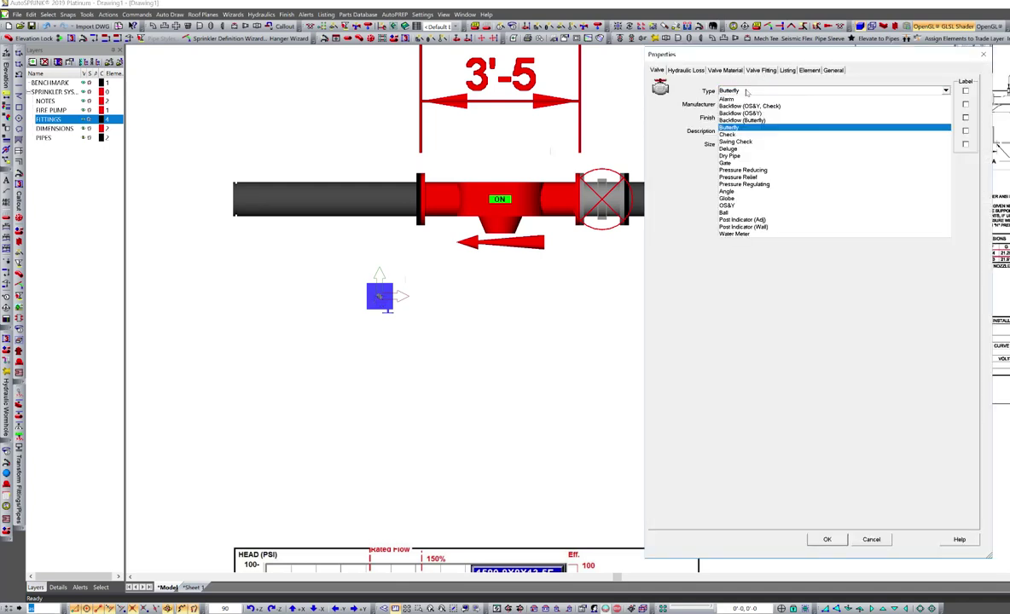
left_click(766, 132)
left_click(742, 105)
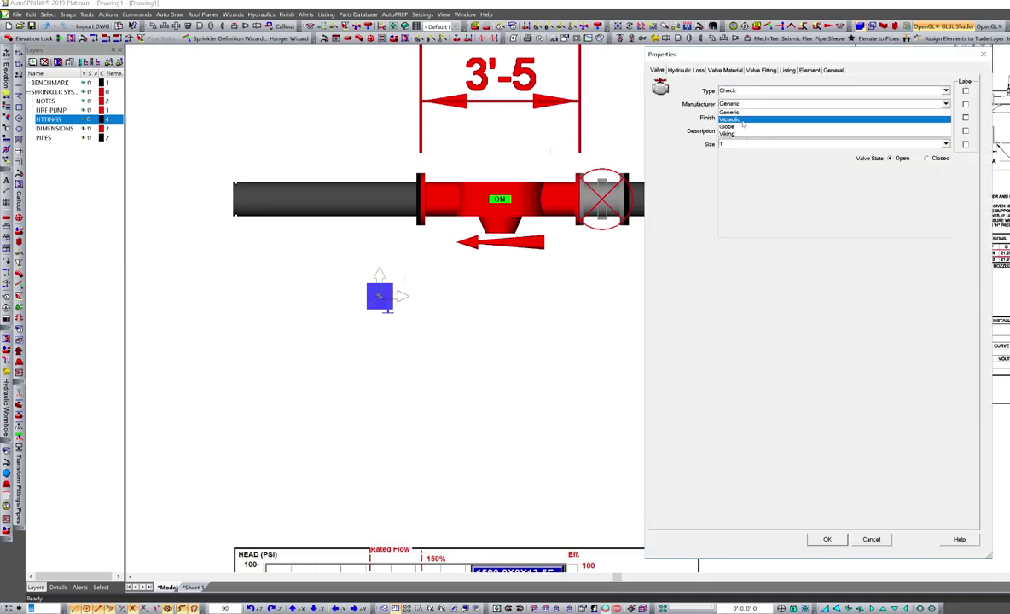
left_click(743, 120)
left_click(836, 130)
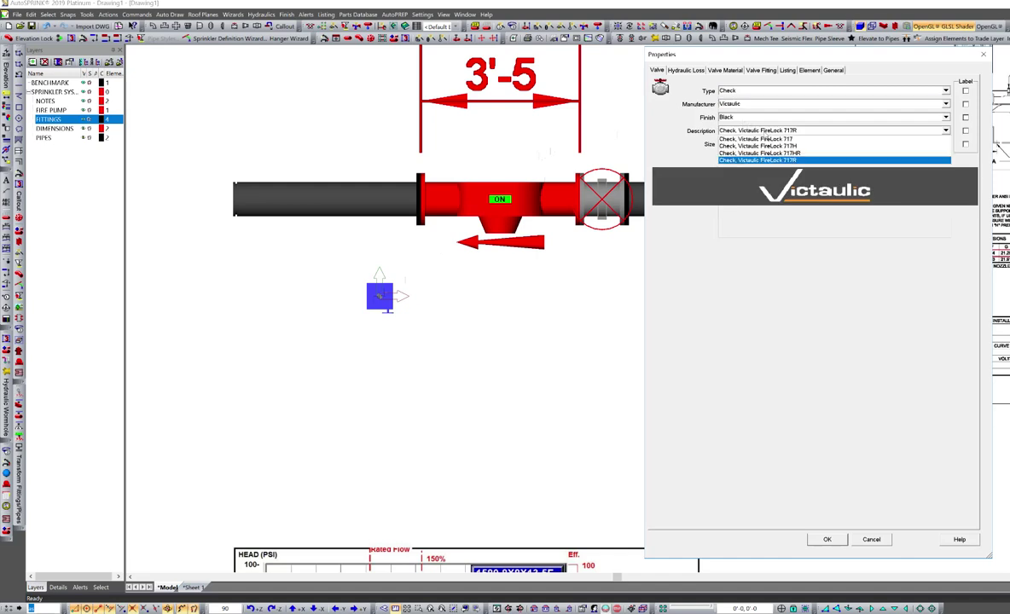
left_click(762, 140)
left_click(750, 145)
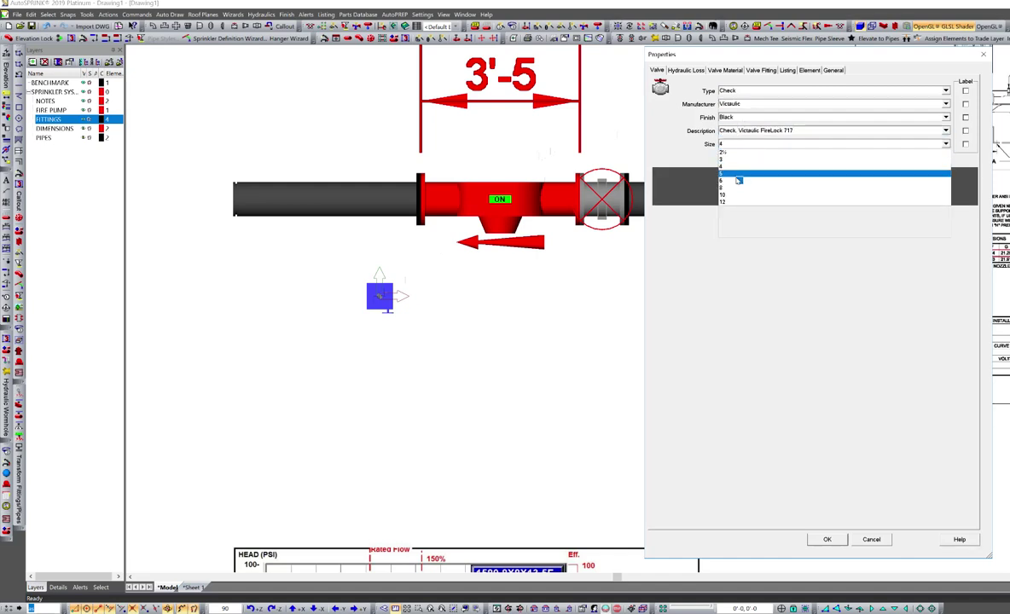
left_click(736, 190)
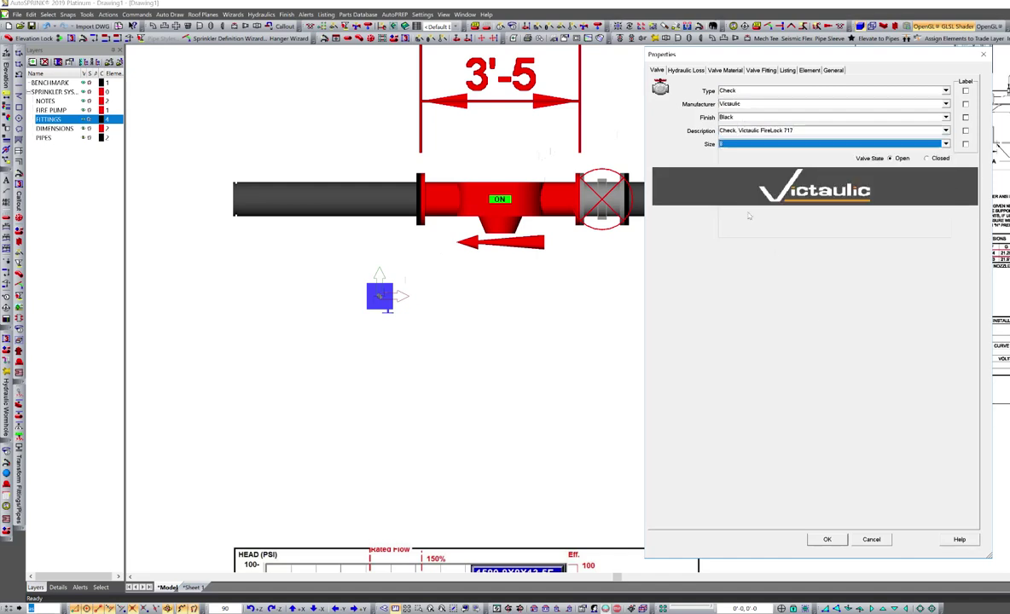
left_click(826, 540)
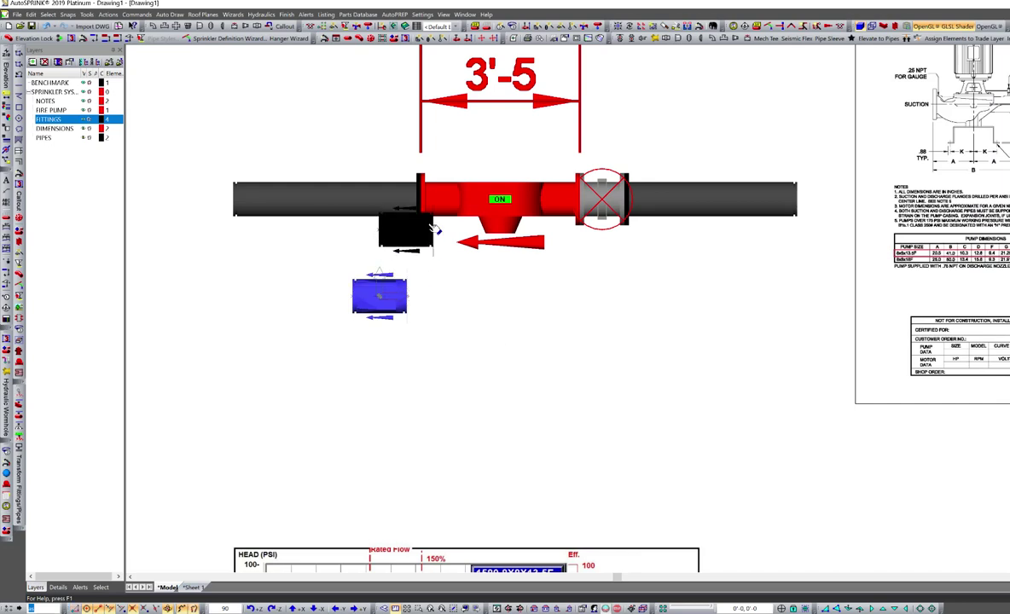
Step: Attach the check valve to the flange on the pump's discharge side and shorten the discharge pipe to the valve's outer end
left_click(434, 227)
left_click(288, 188)
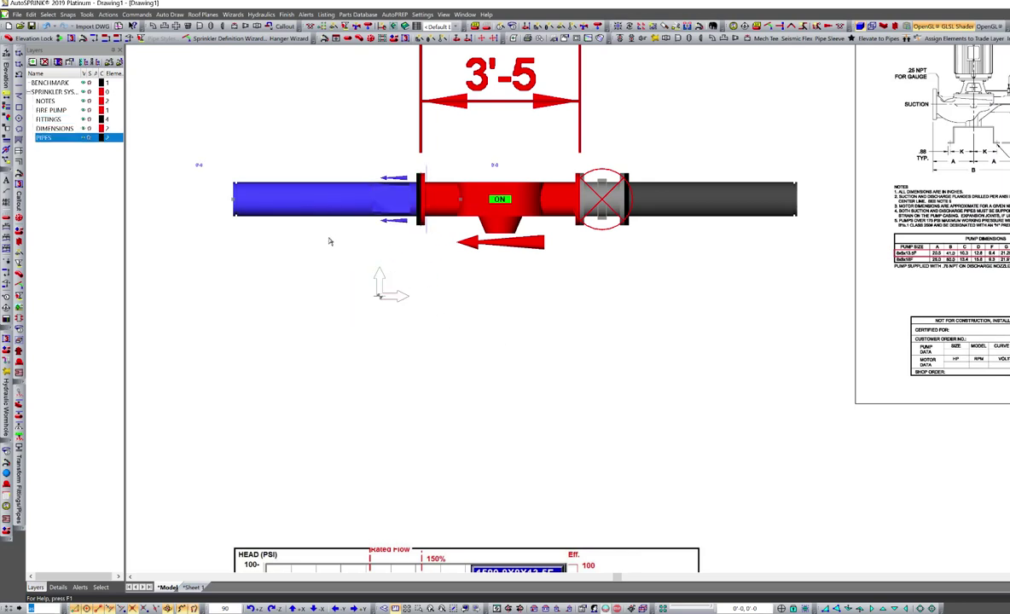
key("Escape")
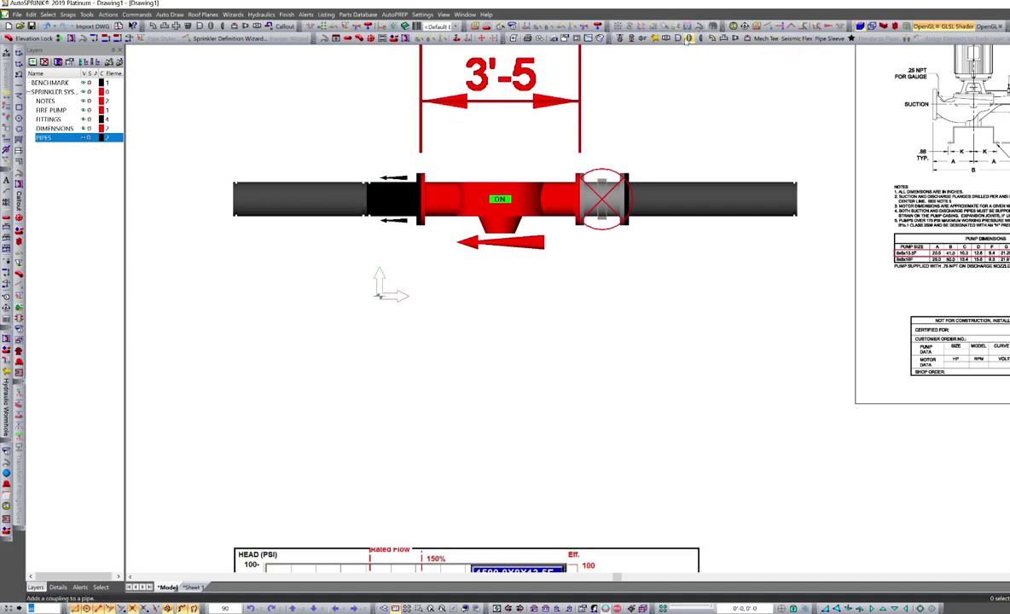
Step: Add a coupling at the joint between the check valve and the discharge pipe
left_click(639, 38)
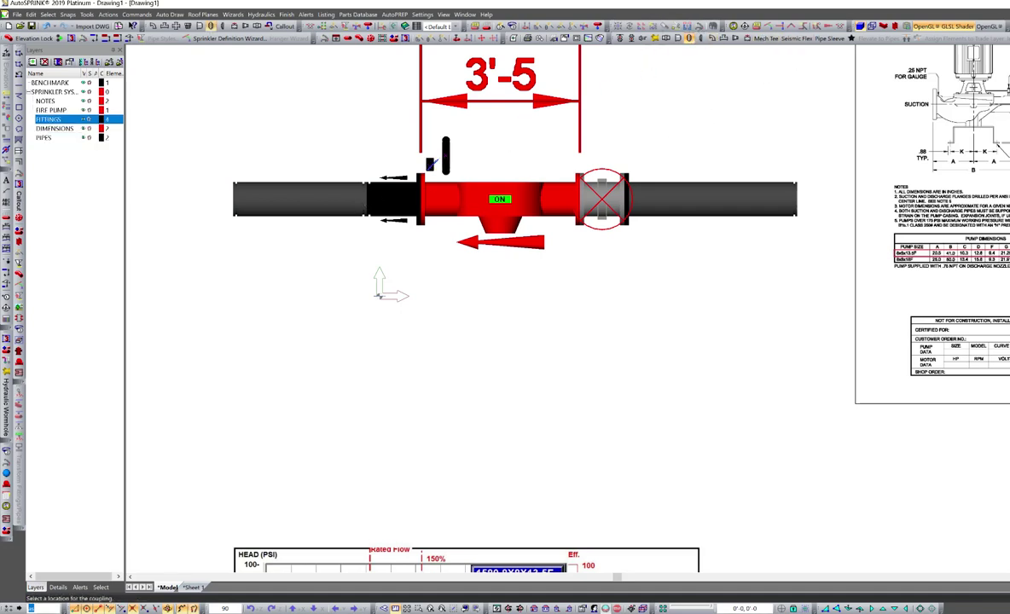
left_click(365, 198)
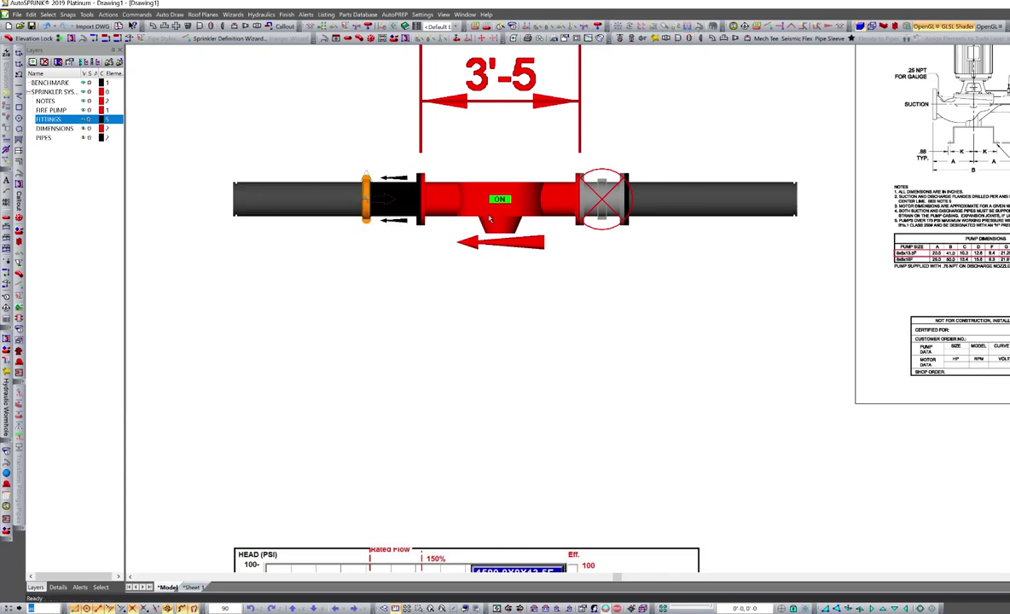
Step: Nudge the OS&Y valve, its outer flange and the suction pipe together slightly away from the pump
scroll(465, 223, "down", 5)
scroll(460, 220, "up", 3)
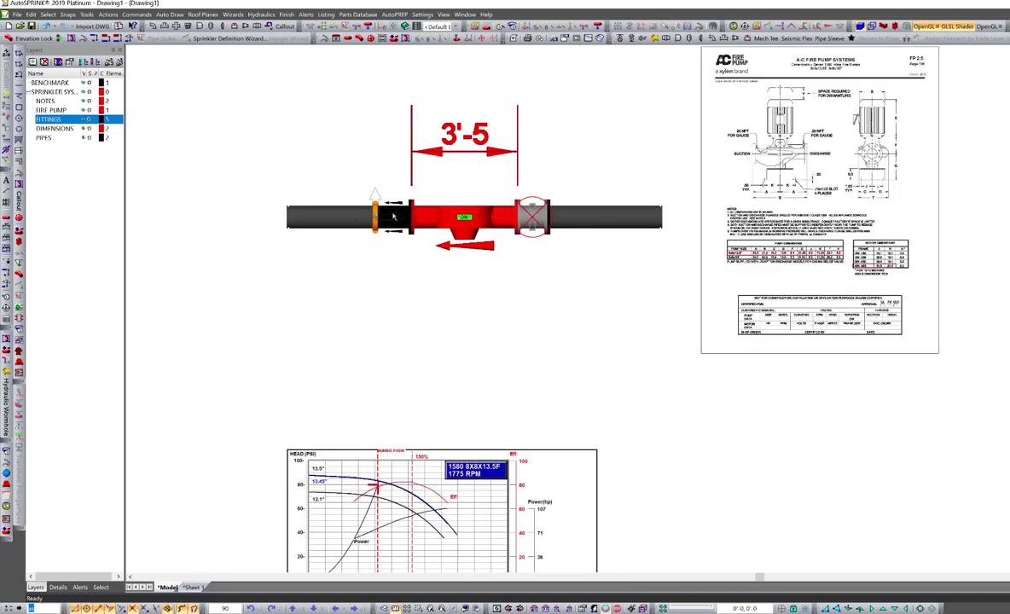
scroll(532, 229, "up", 3)
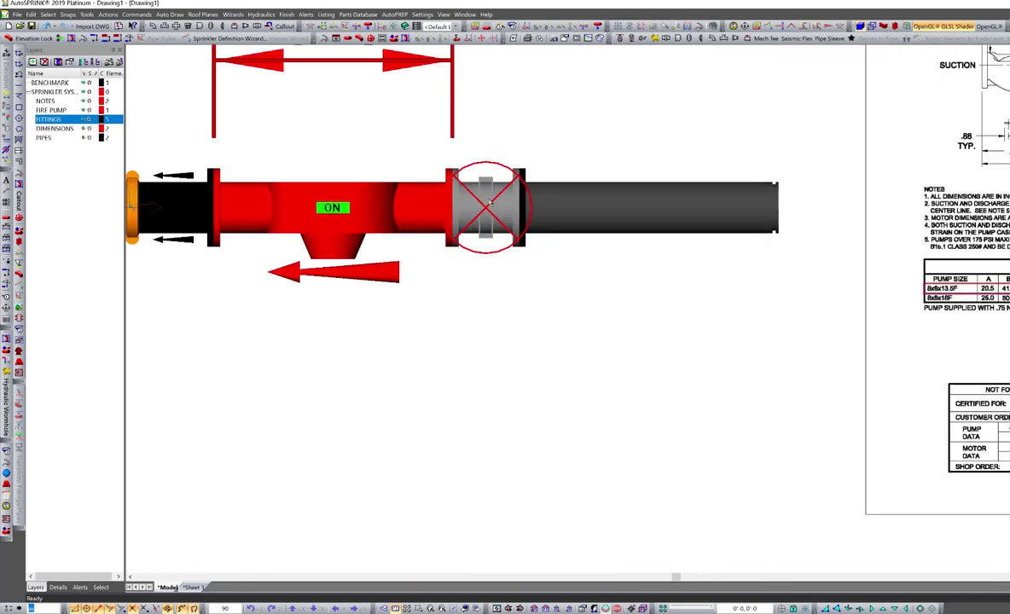
left_click(492, 203)
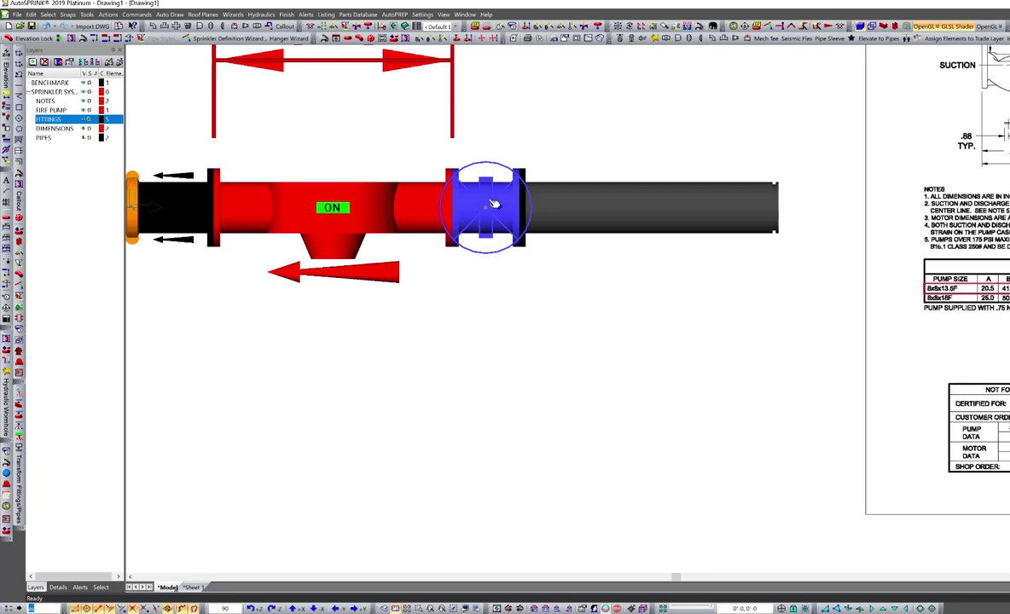
scroll(493, 203, "down", 3)
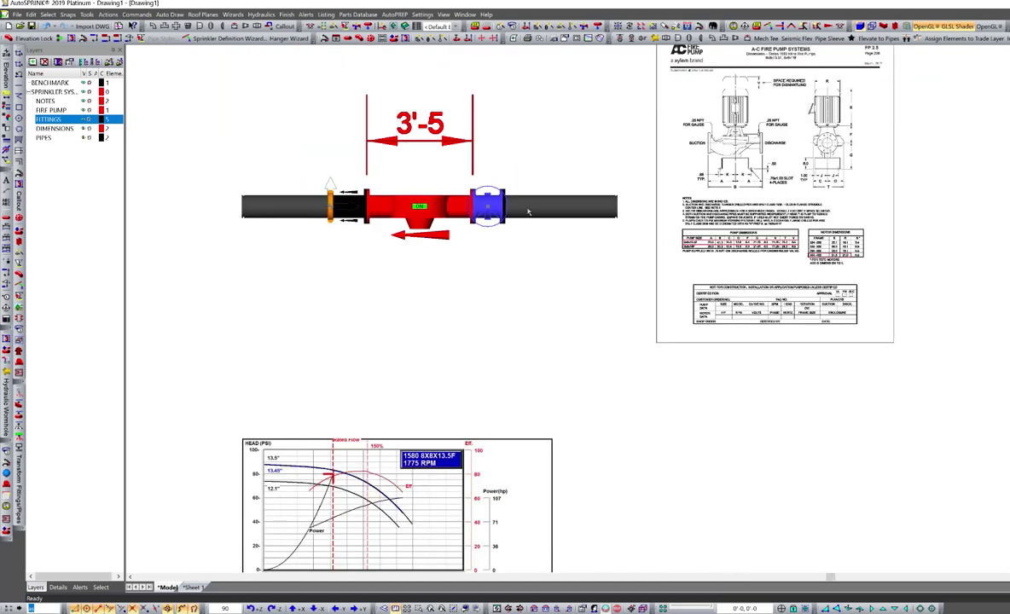
scroll(523, 206, "up", 3)
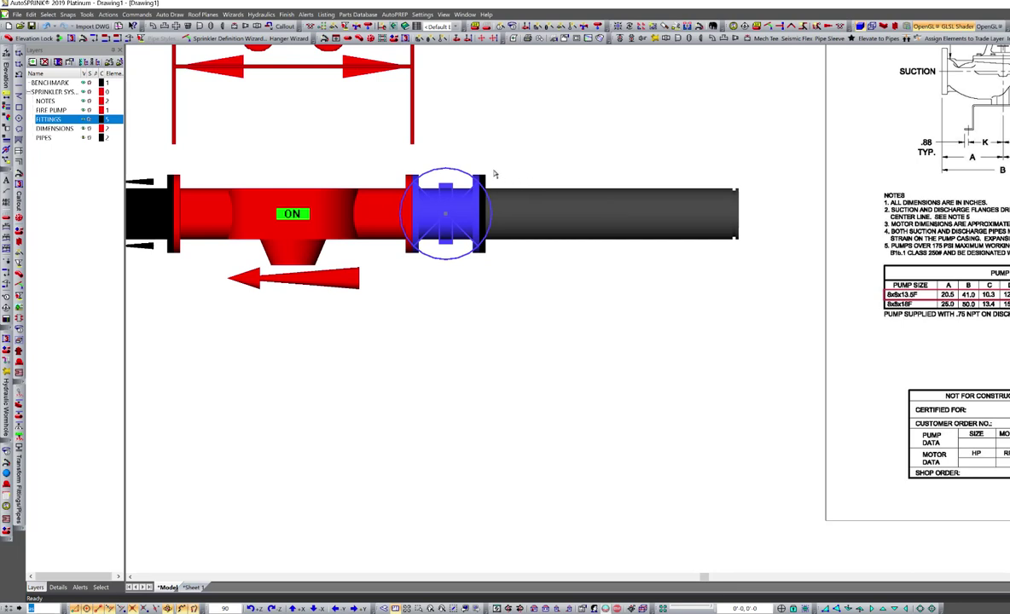
left_click(593, 194)
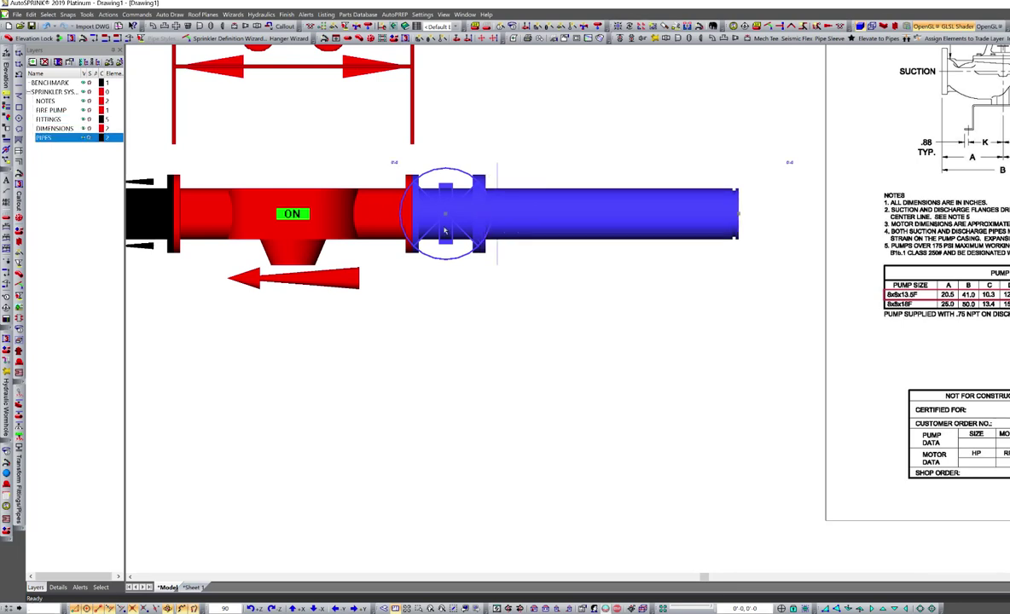
key("Right")
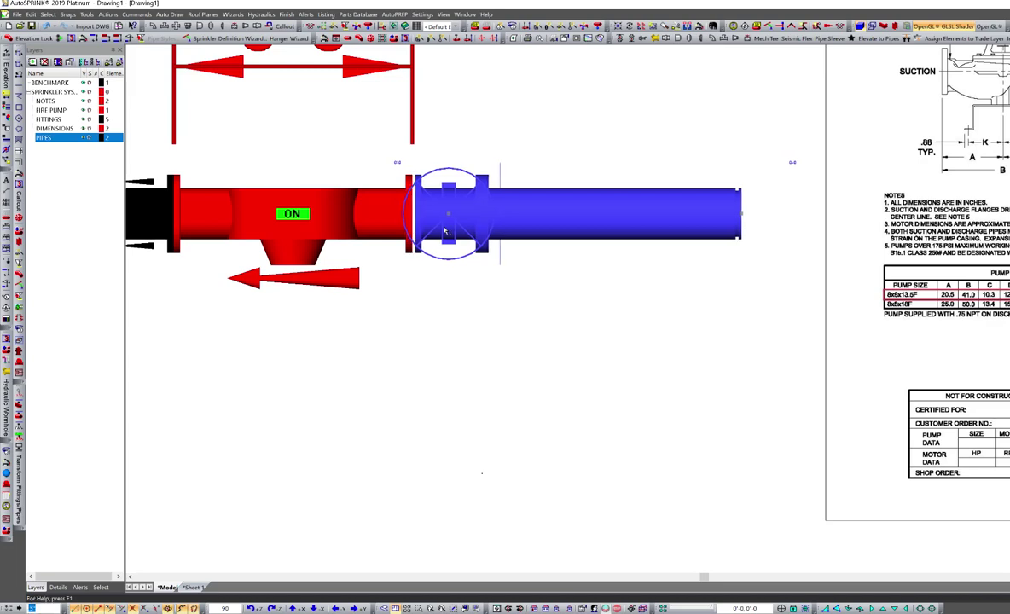
key("Escape")
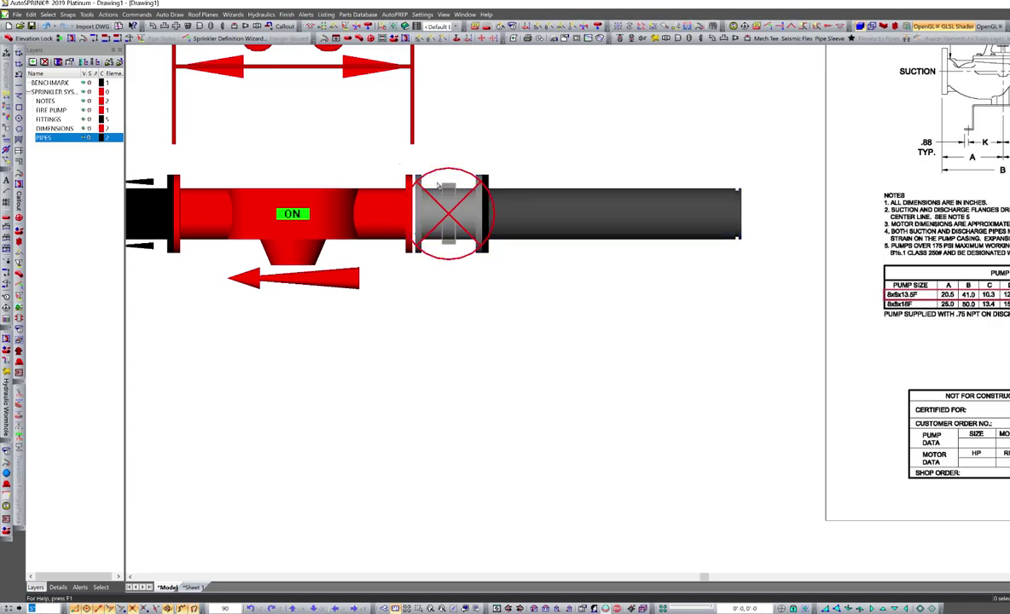
Step: Move the OS&Y valve, its outer flange and the suction pipe back against the pump's suction flange
scroll(492, 201, "down", 3)
scroll(430, 204, "up", 2)
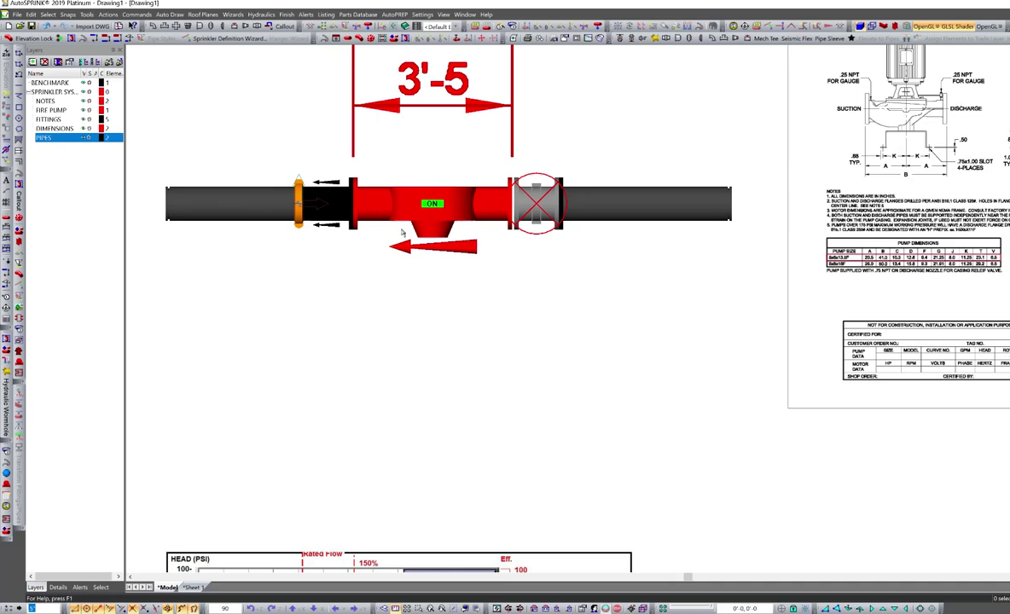
scroll(563, 203, "up", 2)
left_click(537, 198)
left_click(656, 189)
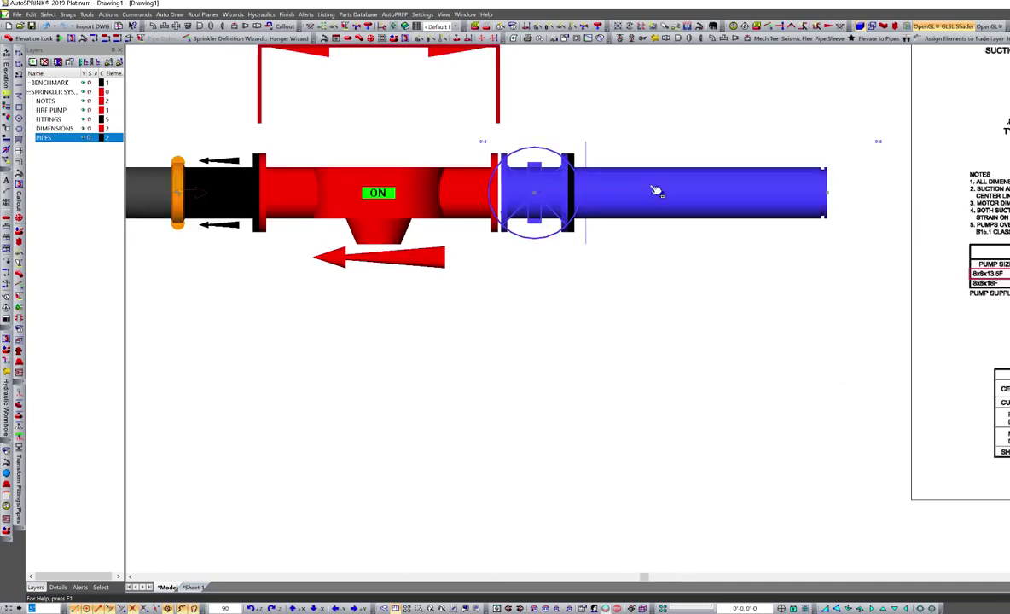
scroll(525, 164, "up", 3)
left_click(582, 162)
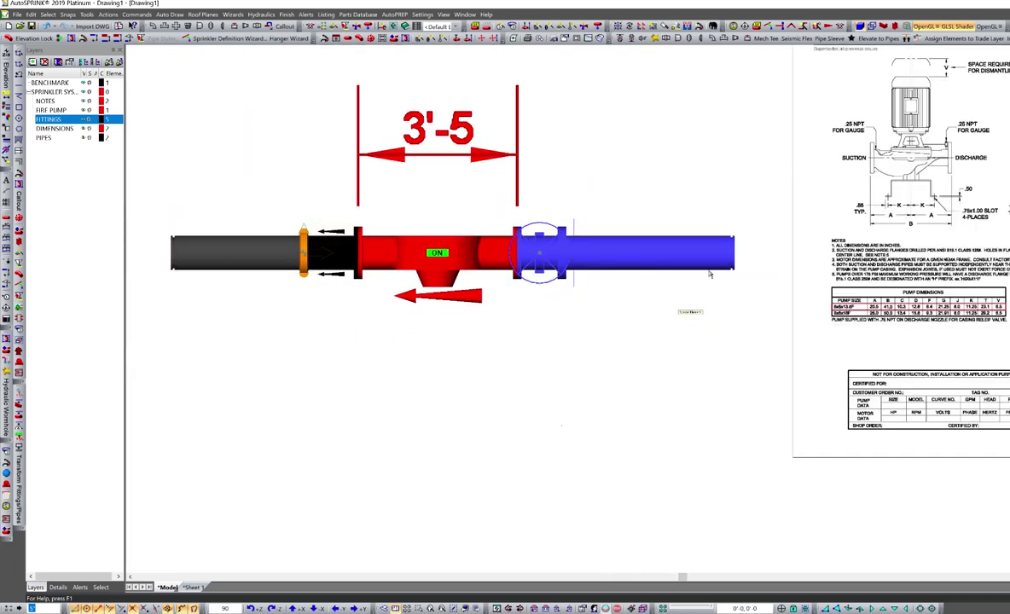
scroll(741, 250, "down", 4)
scroll(656, 282, "down", 3)
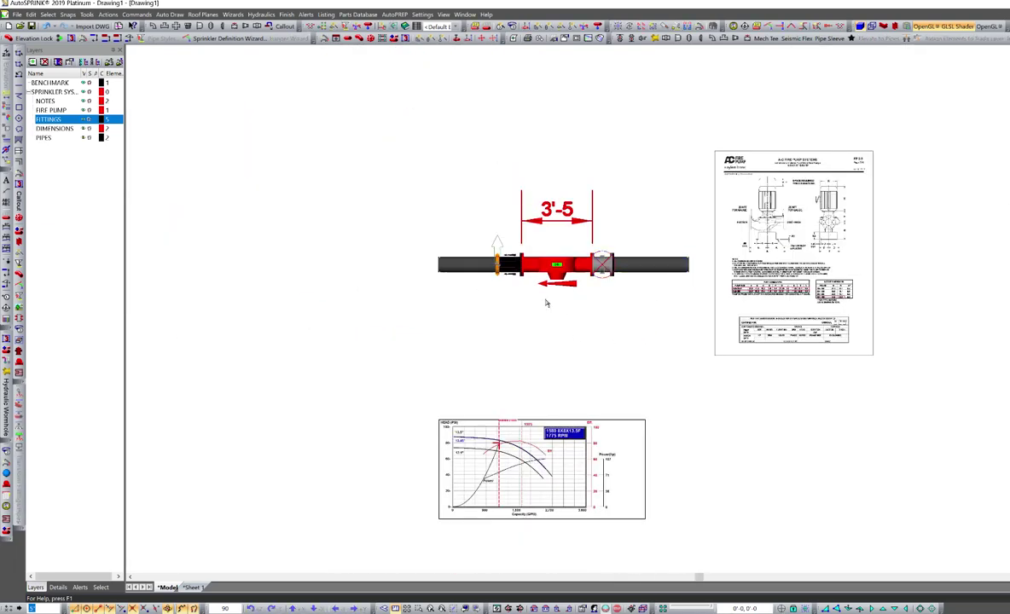